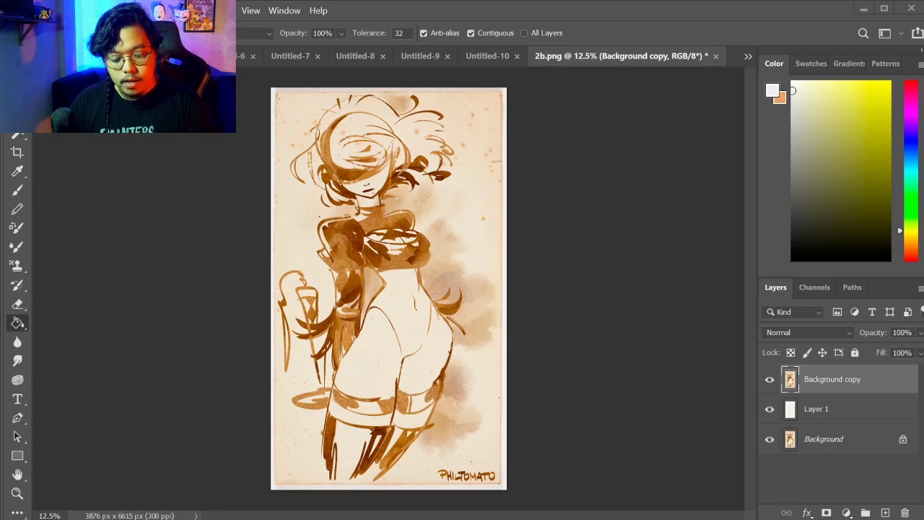
Lower the Background copy layer's opacity to 24% and add a new empty layer above it for tracing with the Brush.
left_click(919, 332)
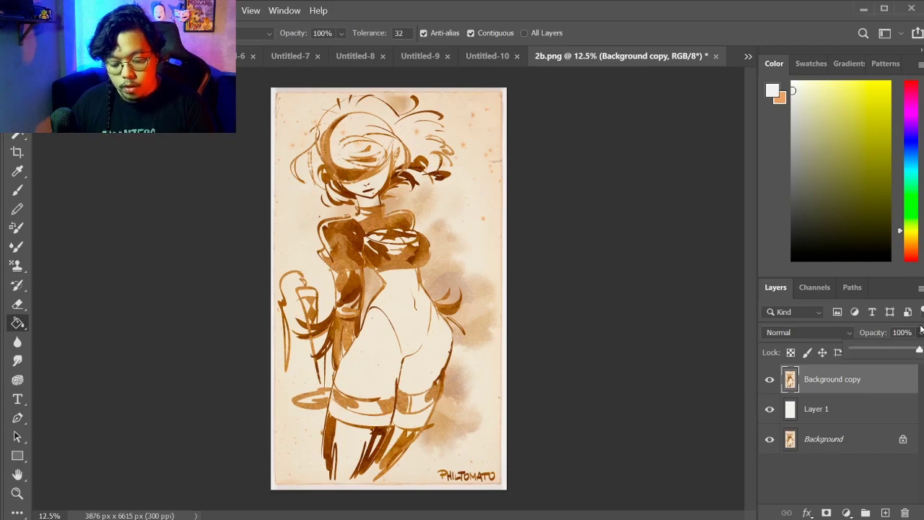
left_click(871, 347)
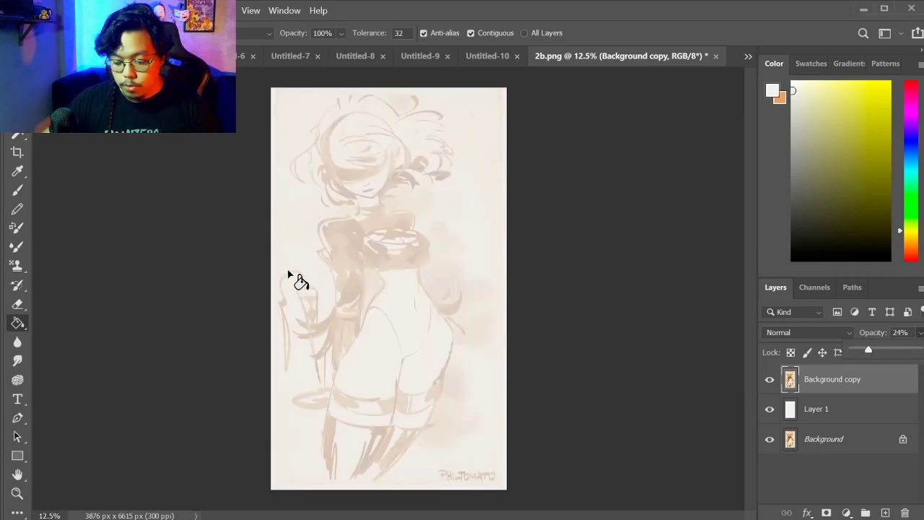
key("ctrl+plus")
left_click_drag(295, 274, 439, 185)
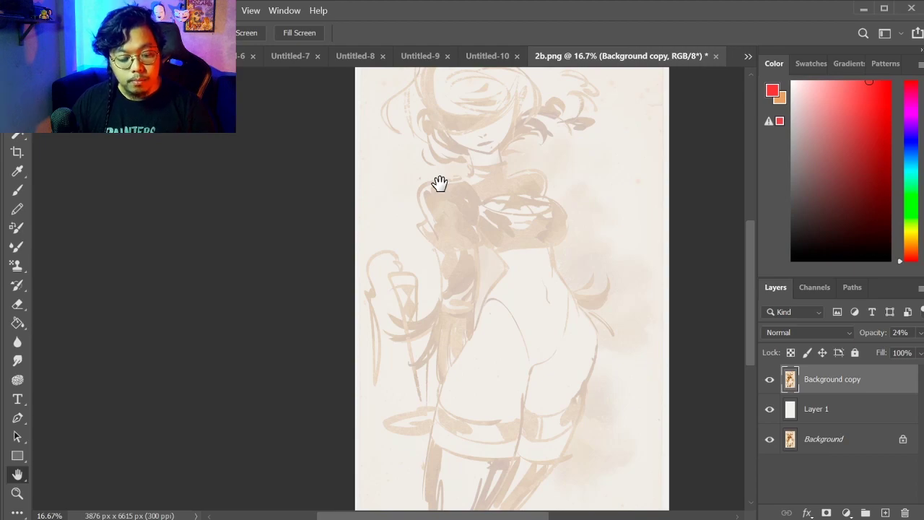
key("b")
key("ctrl+shift+alt+n")
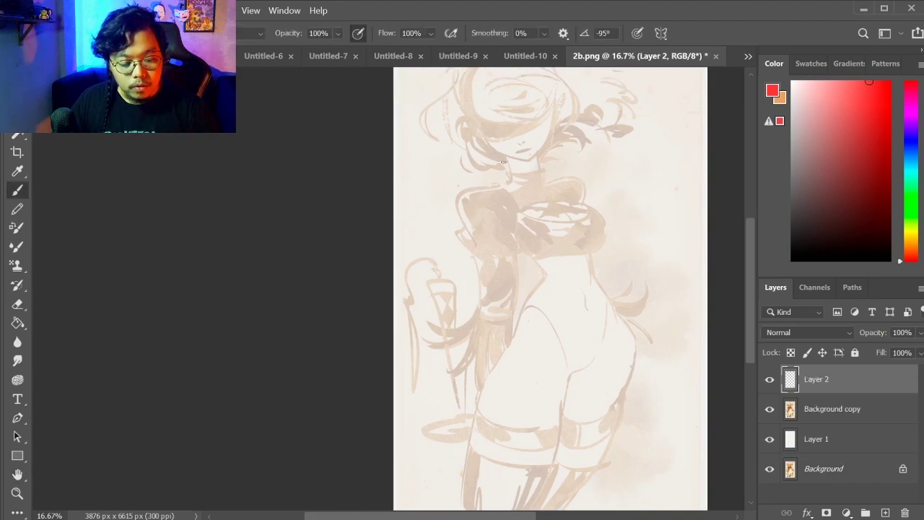
Try tracing the figure's neck, shoulder and arm with separate short red brush strokes.
left_click_drag(505, 150, 507, 189)
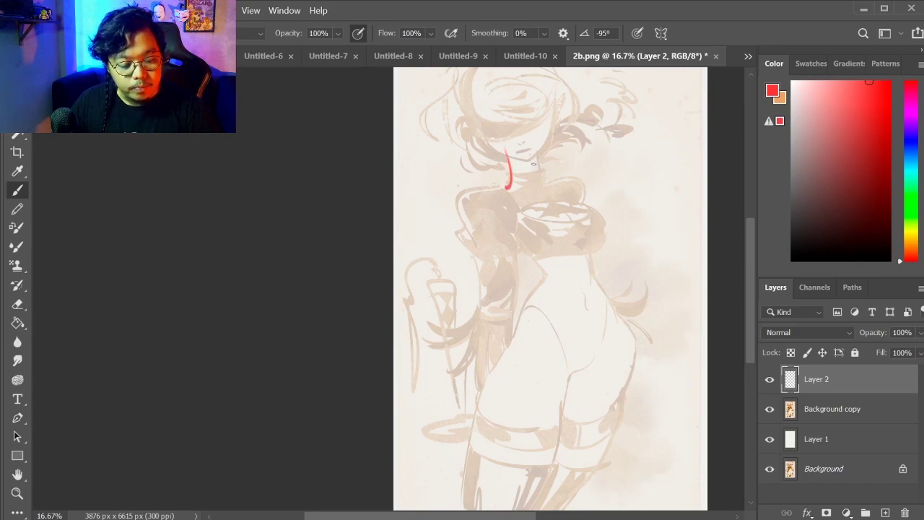
mouse_move(507, 185)
left_mouse_down()
mouse_move(488, 187)
mouse_move(466, 238)
left_mouse_up()
key("ctrl+z")
left_click_drag(459, 192, 470, 238)
mouse_move(511, 293)
left_mouse_down()
mouse_move(507, 224)
mouse_move(475, 273)
mouse_move(478, 300)
left_mouse_up()
key("ctrl+z")
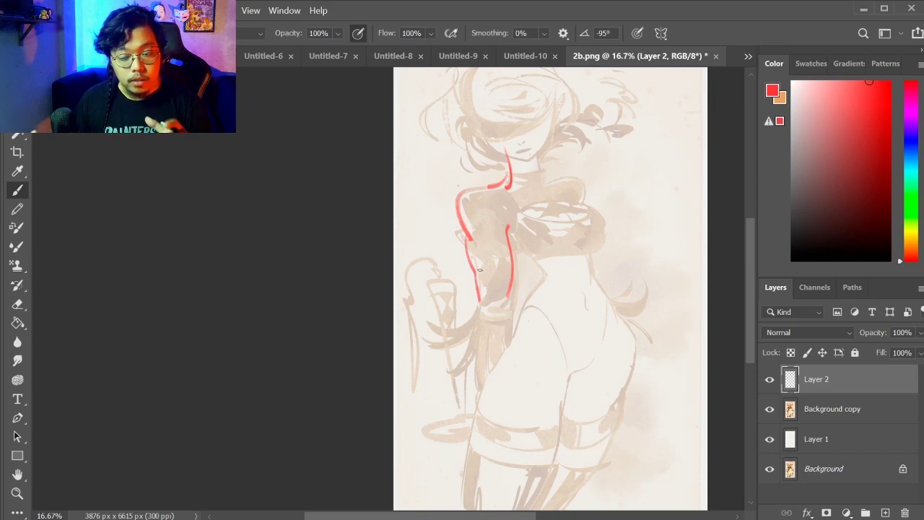
Enclose the red neck and arm strokes in a polygonal lasso selection, delete them and deselect.
key("l")
left_click(434, 146)
left_click(498, 107)
left_click(561, 175)
left_click(520, 341)
double_click(394, 272)
key("Delete")
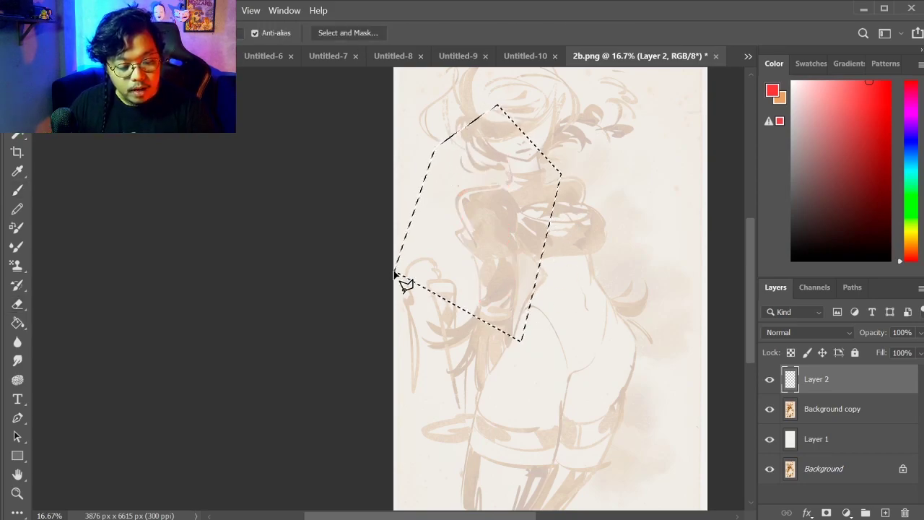
key("m")
key("ctrl+d")
Trace the figure's neck, shoulder and hanging arm in long red strokes, continuing along the jacket edge, hip and thigh.
key("b")
mouse_move(509, 155)
left_mouse_down()
mouse_move(459, 207)
mouse_move(475, 276)
mouse_move(474, 417)
left_mouse_up()
mouse_move(510, 334)
left_mouse_down()
mouse_move(515, 240)
mouse_move(538, 290)
mouse_move(512, 339)
left_mouse_up()
left_click_drag(542, 281, 518, 325)
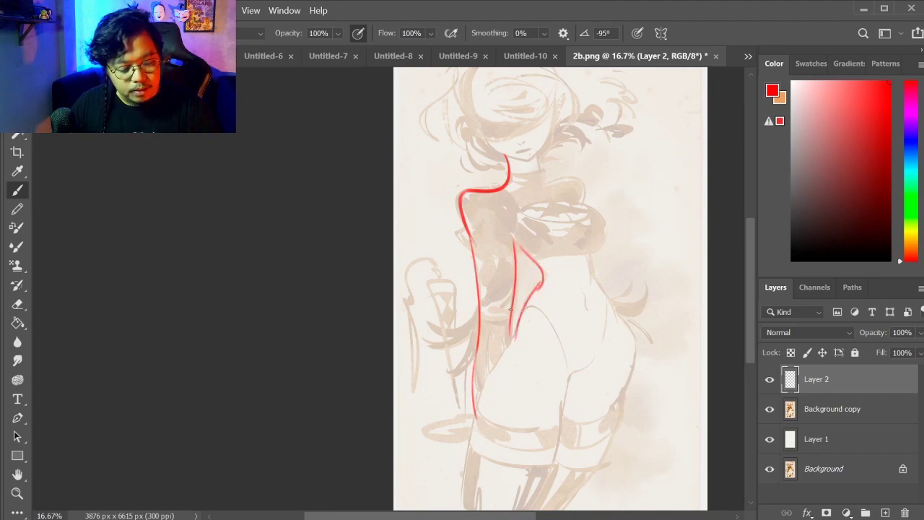
key("ctrl+z")
mouse_move(538, 290)
left_mouse_down()
mouse_move(469, 433)
mouse_move(491, 375)
mouse_move(459, 502)
left_mouse_up()
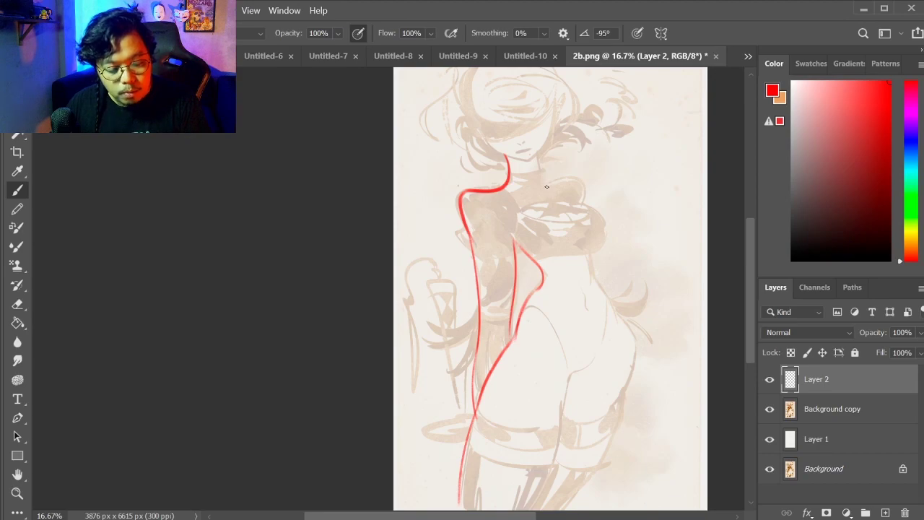
Trace the opposite contour in long red curves from the neck over the chest and waist down to the legs.
mouse_move(540, 173)
left_mouse_down()
mouse_move(555, 195)
mouse_move(595, 209)
mouse_move(603, 244)
mouse_move(588, 249)
left_mouse_up()
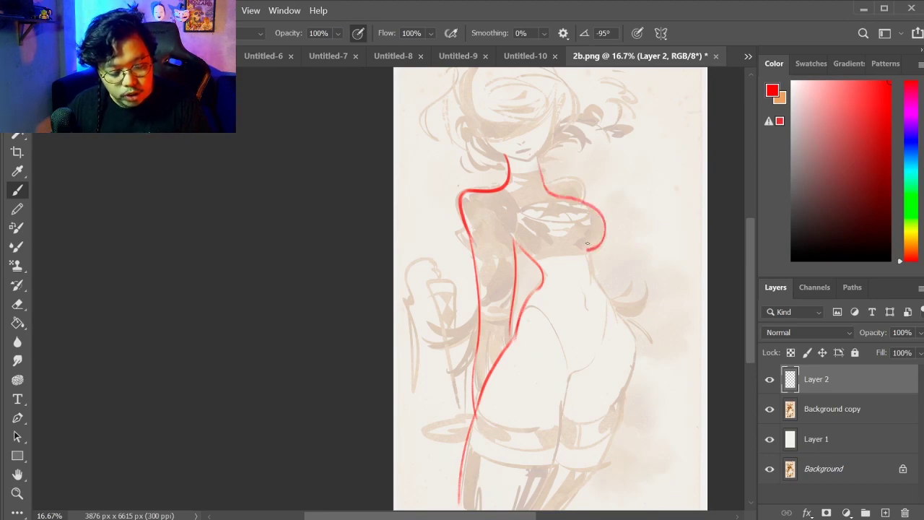
mouse_move(604, 292)
left_mouse_down()
mouse_move(603, 343)
mouse_move(563, 404)
mouse_move(530, 508)
left_mouse_up()
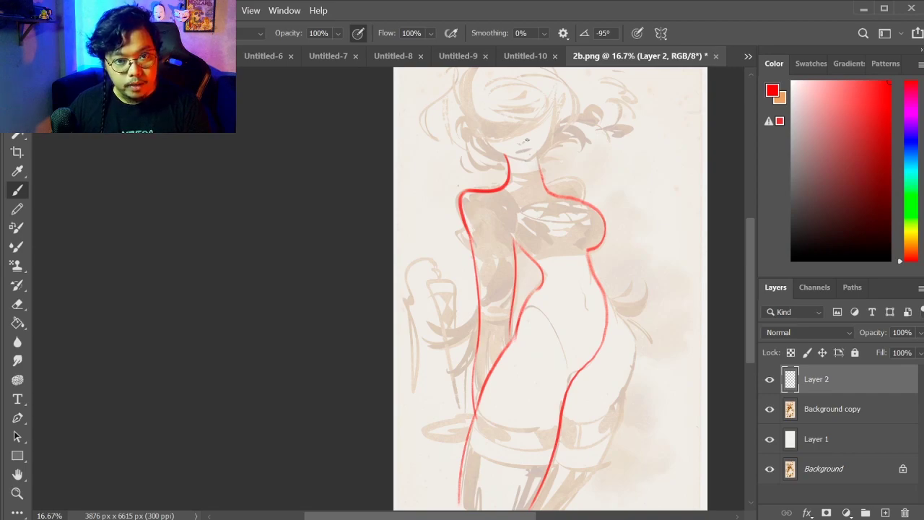
left_click_drag(538, 161, 546, 180)
mouse_move(596, 274)
left_mouse_down()
mouse_move(624, 322)
mouse_move(632, 382)
mouse_move(562, 510)
left_mouse_up()
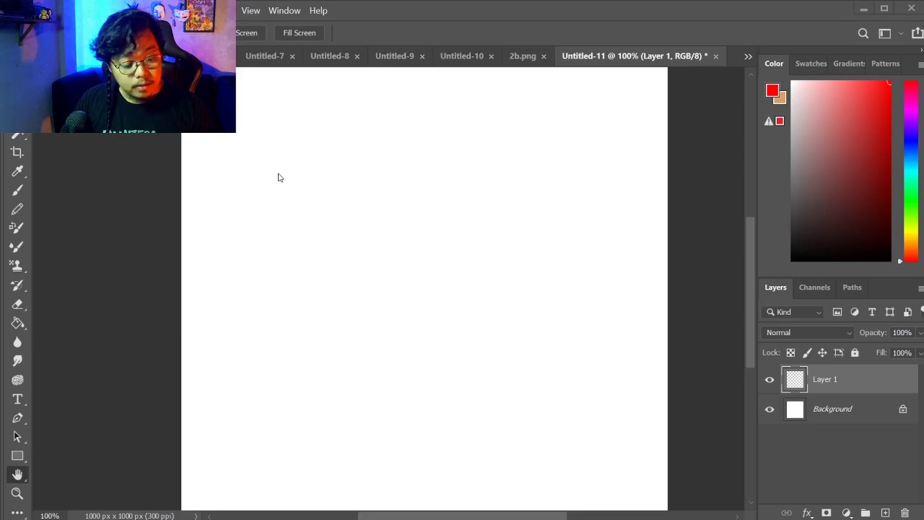
In Untitled-11, set the brush colour to black and rough out a seated figure's arm, bent leg, back and torso.
key("i")
left_click(149, 155)
left_click(792, 259)
key("b")
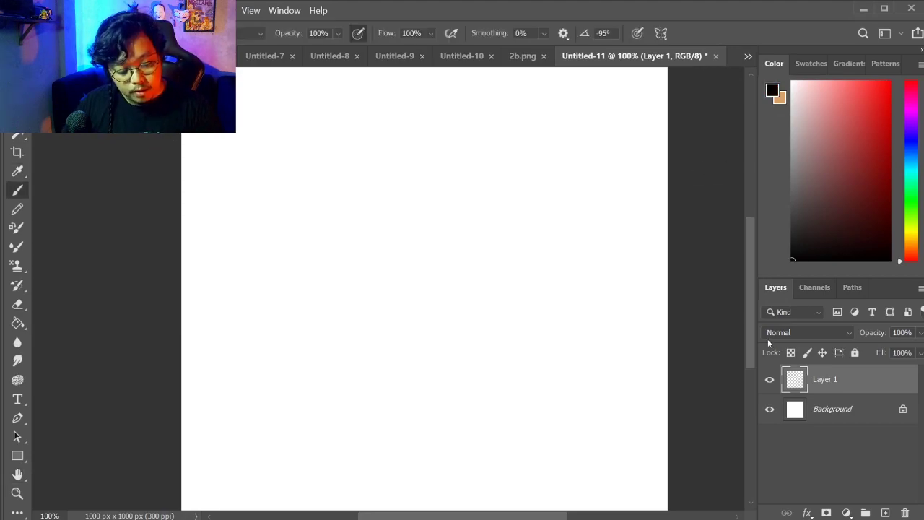
left_click_drag(534, 326, 506, 304)
left_click_drag(436, 246, 396, 220)
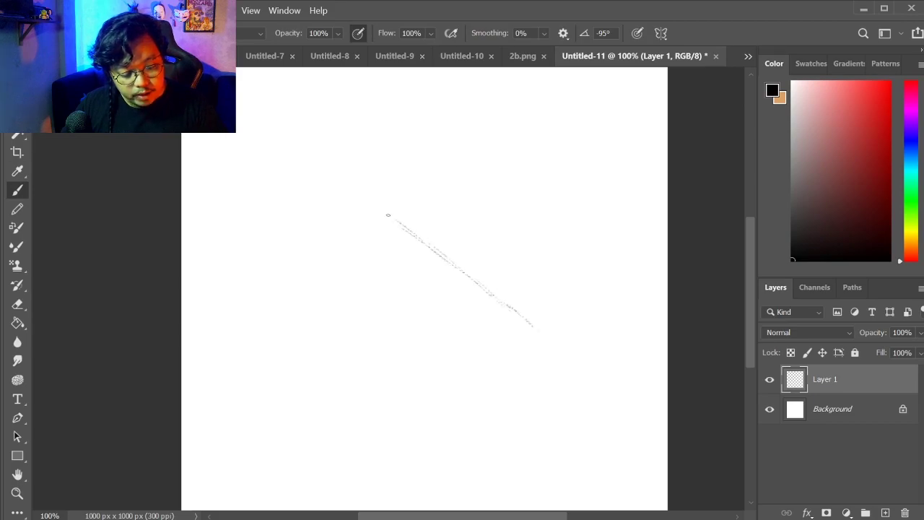
mouse_move(319, 193)
left_mouse_down()
mouse_move(280, 224)
mouse_move(305, 417)
left_mouse_up()
left_click_drag(342, 261, 342, 389)
left_click_drag(394, 354, 531, 365)
left_click_drag(540, 338, 504, 233)
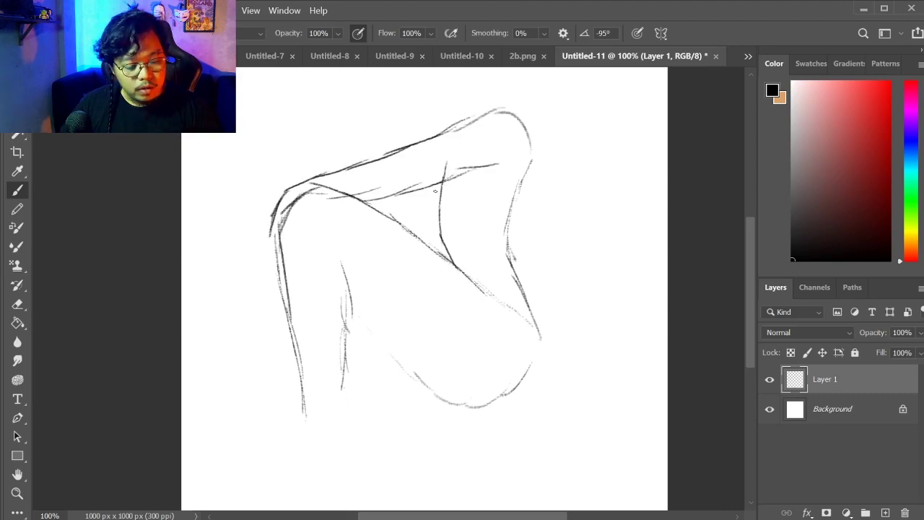
mouse_move(424, 188)
left_mouse_down()
mouse_move(437, 210)
mouse_move(452, 210)
left_mouse_up()
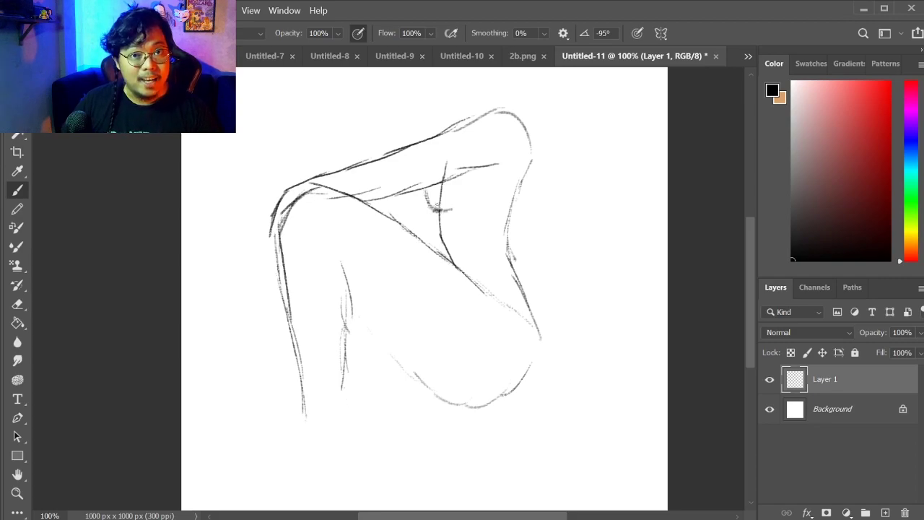
Rough in the figure's face, neck and flowing hair above the outstretched arm.
left_click_drag(402, 68, 412, 182)
mouse_move(417, 149)
left_mouse_down()
mouse_move(427, 176)
mouse_move(455, 175)
left_mouse_up()
left_click_drag(434, 216, 426, 207)
mouse_move(453, 234)
left_mouse_down()
mouse_move(486, 205)
mouse_move(512, 220)
left_mouse_up()
mouse_move(399, 147)
left_mouse_down()
mouse_move(389, 215)
mouse_move(306, 267)
left_mouse_up()
left_click_drag(446, 149, 376, 203)
left_click_drag(528, 153, 508, 180)
Move the whole rough sketch down with Free Transform to make room for the head.
key("h")
left_click_drag(353, 371, 385, 343)
key("z")
left_click(344, 252, "alt")
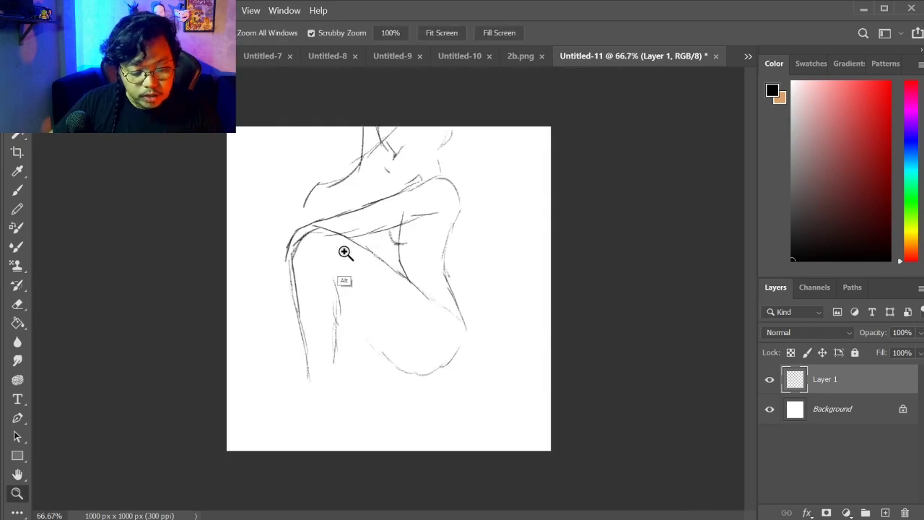
key("ctrl+t")
mouse_move(349, 211)
left_mouse_down()
mouse_move(352, 293)
mouse_move(356, 243)
left_mouse_up()
key("Return")
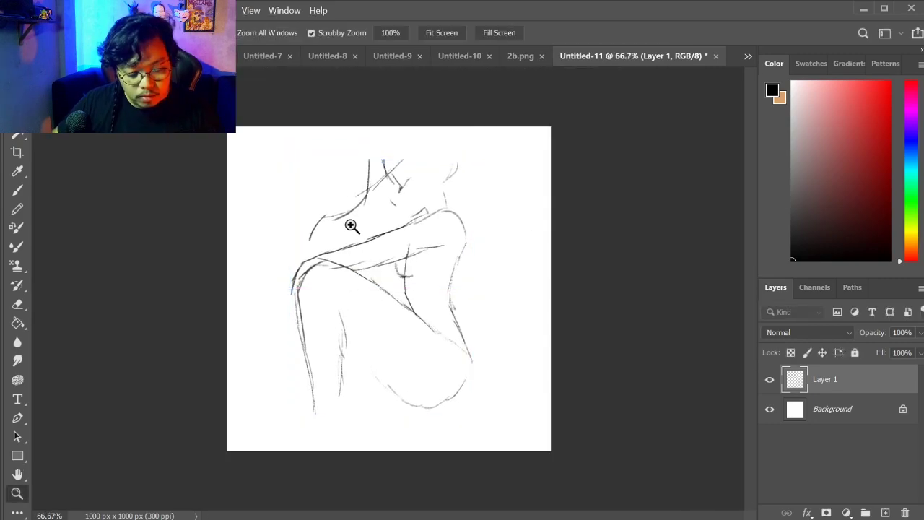
left_click(353, 221)
scroll(380, 145, "down", 3)
Sketch the rounded back of the head and the start of the hair at the forehead.
key("b")
left_click_drag(515, 108, 495, 68)
left_click_drag(396, 77, 388, 92)
Fade the rough sketch layer to a low opacity and add a new layer above it for the clean lines.
left_click(919, 332)
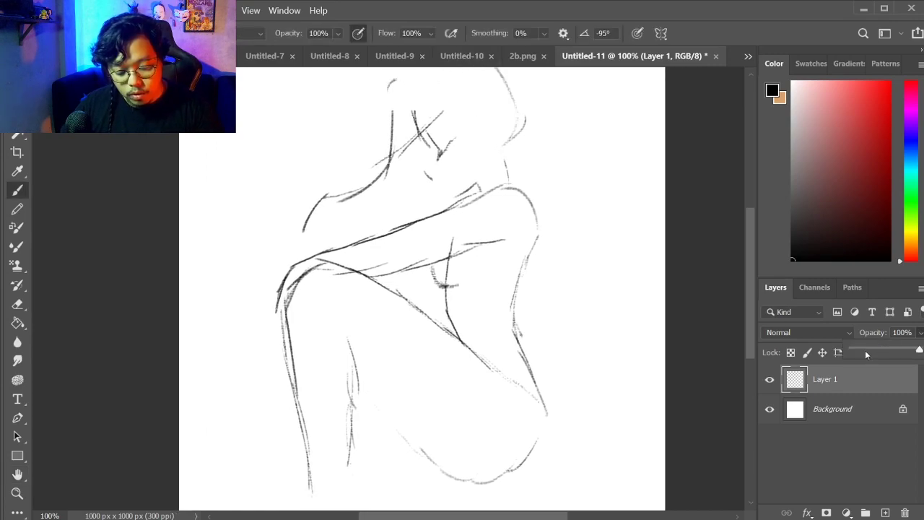
left_click(866, 350)
key("ctrl+shift+alt+n")
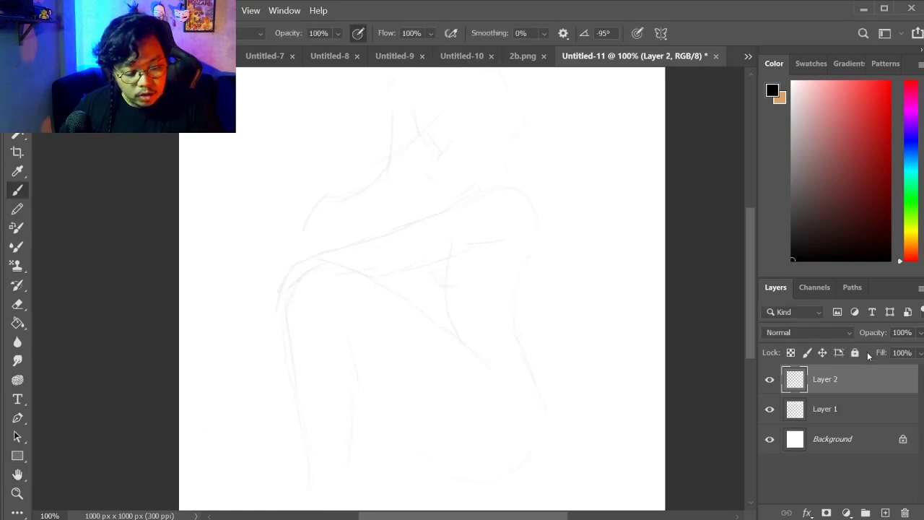
Redraw the back, buttock, thigh, knee and near shin with long continuous strokes over the faint sketch.
key("space")
left_click_drag(343, 299, 344, 264)
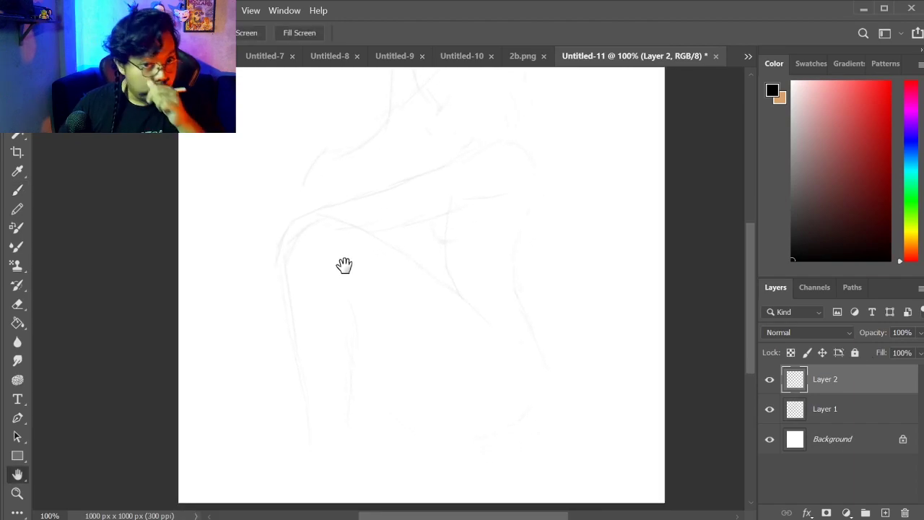
mouse_move(534, 194)
left_mouse_down()
mouse_move(478, 420)
mouse_move(375, 386)
left_mouse_up()
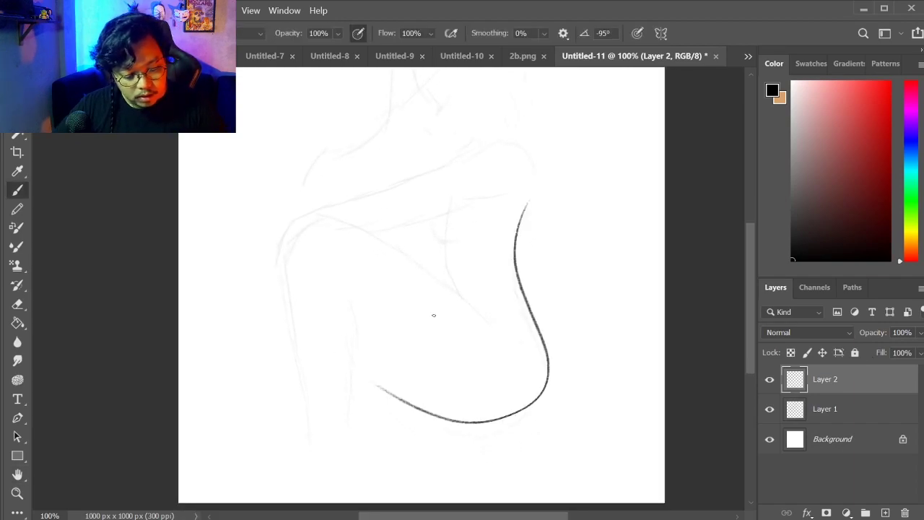
mouse_move(474, 312)
left_mouse_down()
mouse_move(285, 224)
mouse_move(288, 286)
left_mouse_up()
left_click_drag(349, 297, 364, 397)
left_click_drag(288, 298, 310, 453)
Draw the belly line above the thigh and try the curve of the chest.
left_click_drag(469, 304, 450, 243)
key("ctrl+z")
left_click_drag(469, 305, 449, 257)
left_click_drag(423, 220, 457, 252)
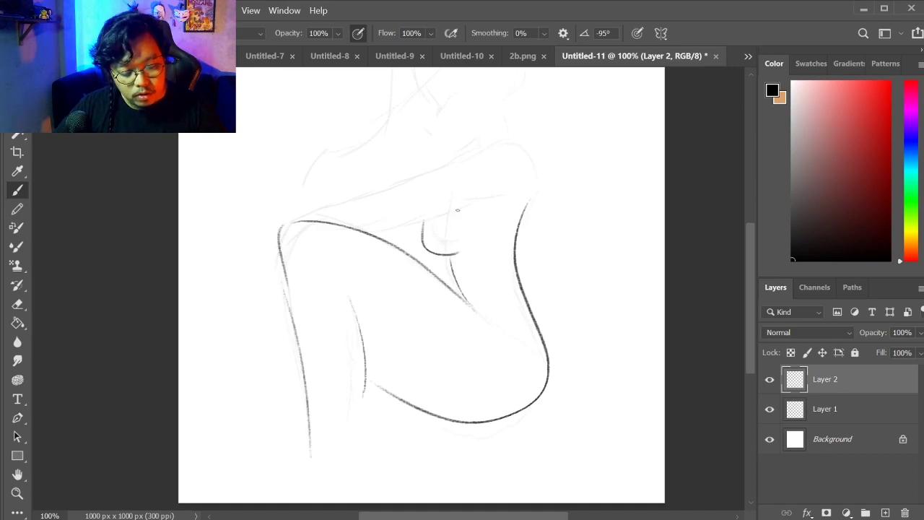
key("ctrl+z")
Draw the shoulder and arm resting across the knee, and the far lower leg behind the near shin.
mouse_move(532, 186)
left_mouse_down()
mouse_move(442, 168)
mouse_move(264, 213)
mouse_move(223, 274)
left_mouse_up()
mouse_move(318, 217)
left_mouse_down()
mouse_move(459, 191)
mouse_move(292, 216)
mouse_move(442, 211)
mouse_move(485, 198)
mouse_move(478, 214)
left_mouse_up()
key("ctrl+z")
key("ctrl+z")
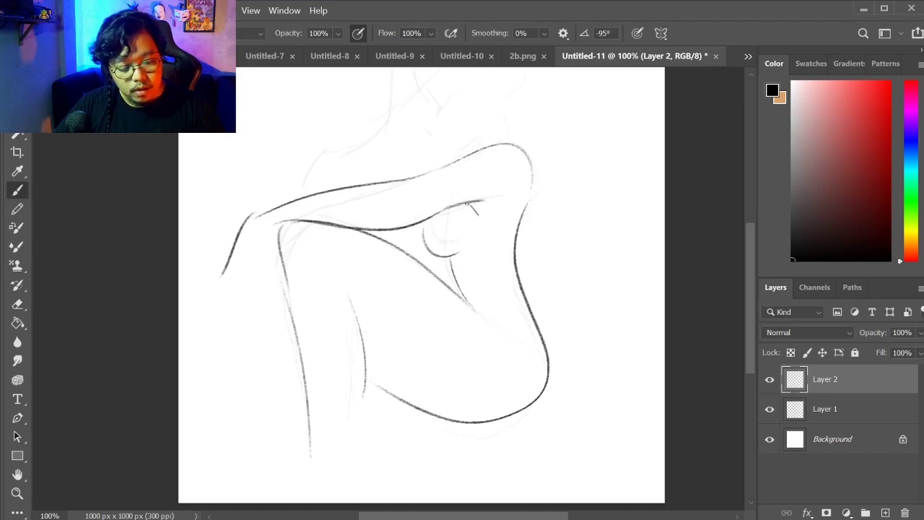
mouse_move(285, 290)
left_mouse_down()
mouse_move(268, 296)
mouse_move(211, 453)
left_mouse_up()
left_click_drag(300, 369, 228, 481)
Draw the line from the nape into the shoulder and reinforce the lower curve of the chest.
mouse_move(520, 144)
left_mouse_down()
mouse_move(592, 249)
mouse_move(572, 221)
left_mouse_up()
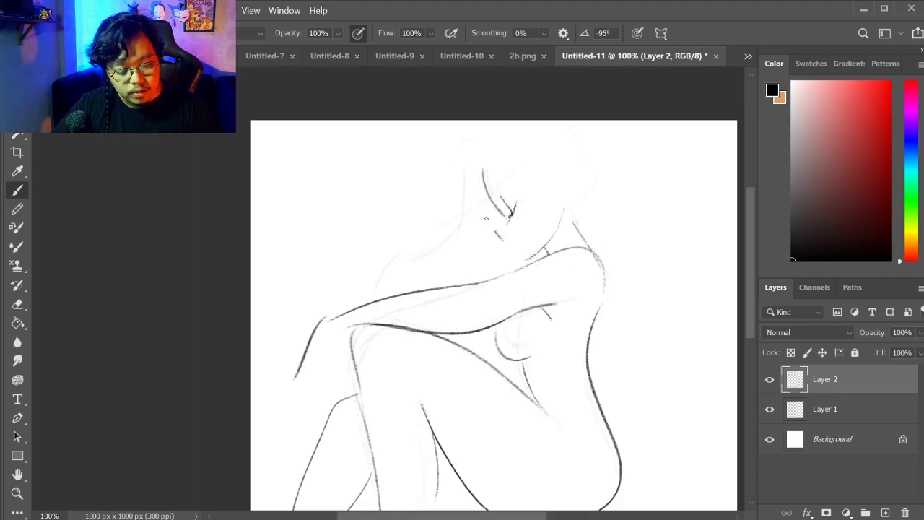
mouse_move(606, 296)
left_mouse_down()
mouse_move(569, 207)
mouse_move(608, 280)
mouse_move(599, 309)
left_mouse_up()
key("ctrl+z")
left_click_drag(494, 332, 527, 358)
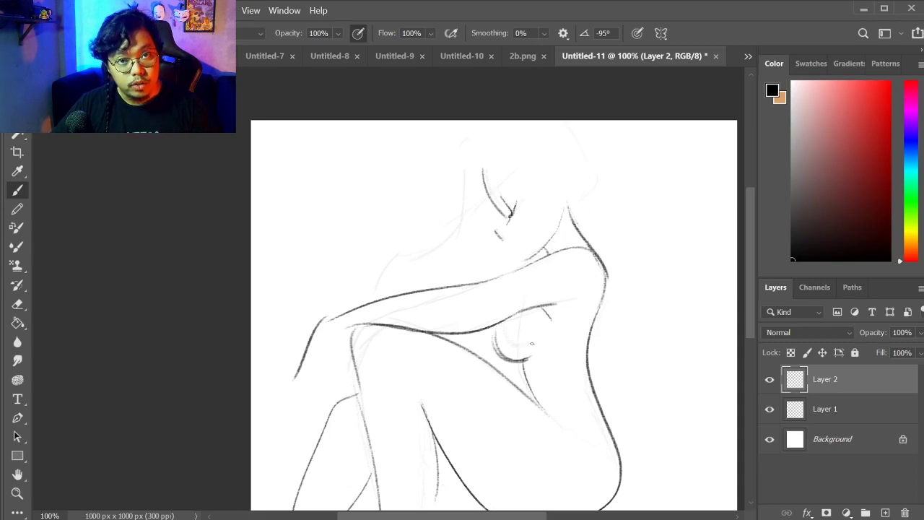
Darken the outer edge of the hanging hand and extend it into the fingers.
key("space")
left_click_drag(425, 289, 431, 225)
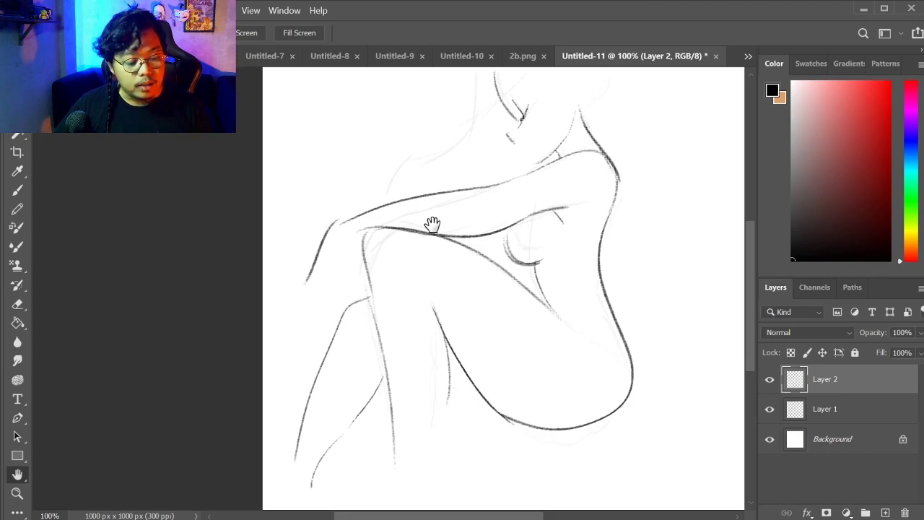
key("b")
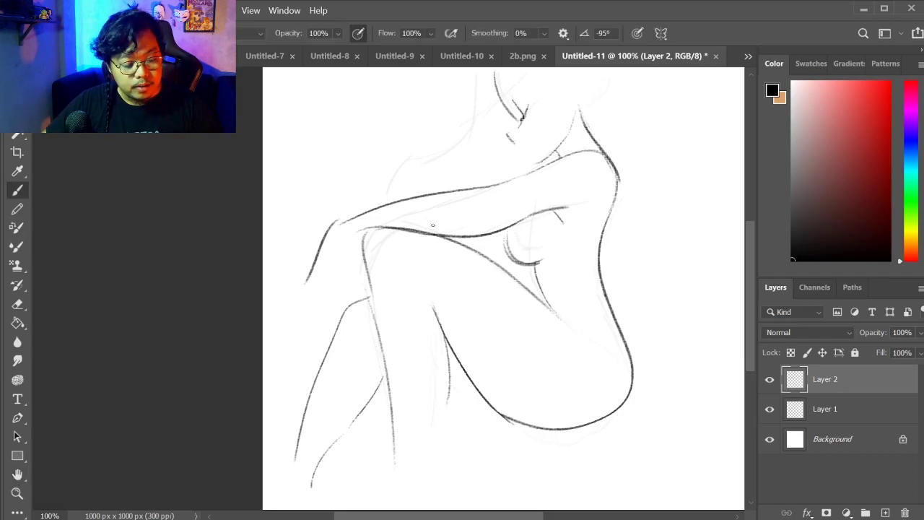
mouse_move(308, 280)
left_mouse_down()
mouse_move(301, 316)
mouse_move(325, 234)
left_mouse_up()
mouse_move(294, 318)
left_mouse_down()
mouse_move(321, 244)
mouse_move(340, 225)
left_mouse_up()
key("ctrl+z")
key("ctrl+z")
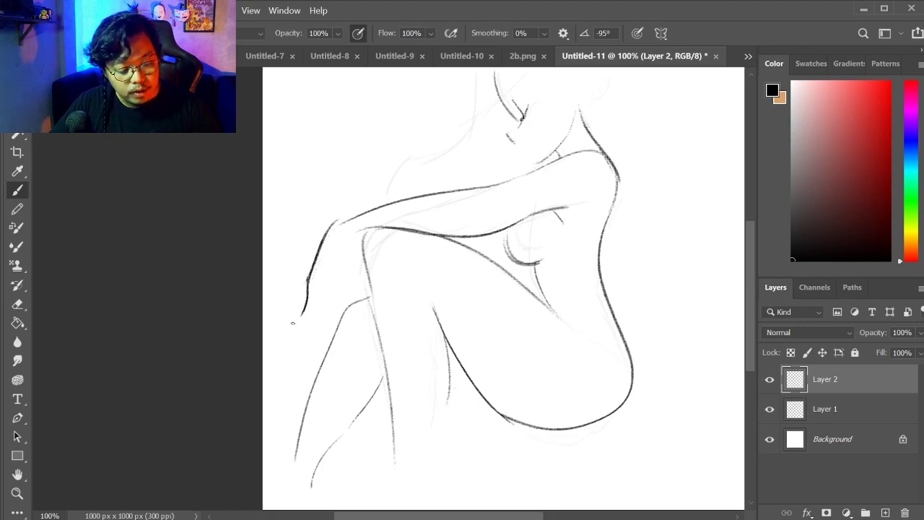
Undo a long test contour around the body and draw a second line along the forearm towards the shoulder.
mouse_move(461, 193)
left_mouse_down()
mouse_move(576, 156)
mouse_move(610, 203)
mouse_move(600, 311)
mouse_move(567, 424)
mouse_move(458, 350)
mouse_move(433, 401)
mouse_move(427, 460)
left_mouse_up()
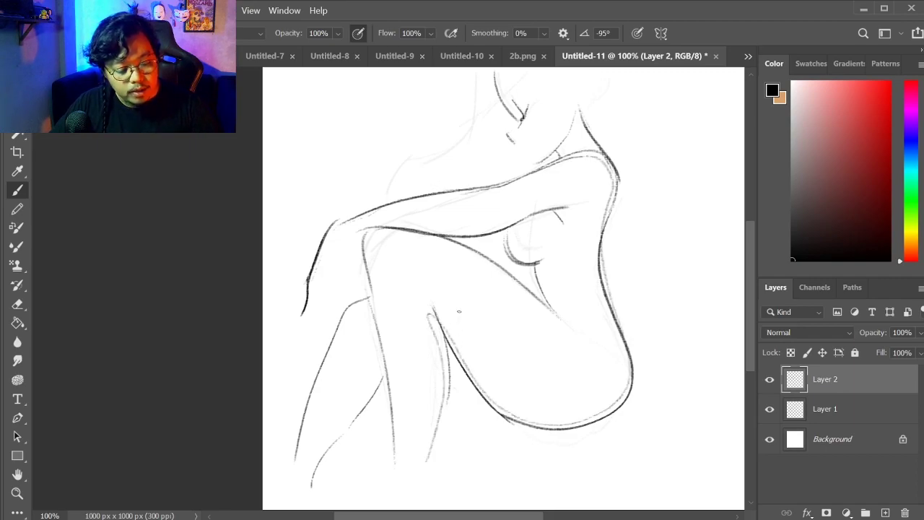
key("ctrl+z")
left_click_drag(339, 235, 540, 172)
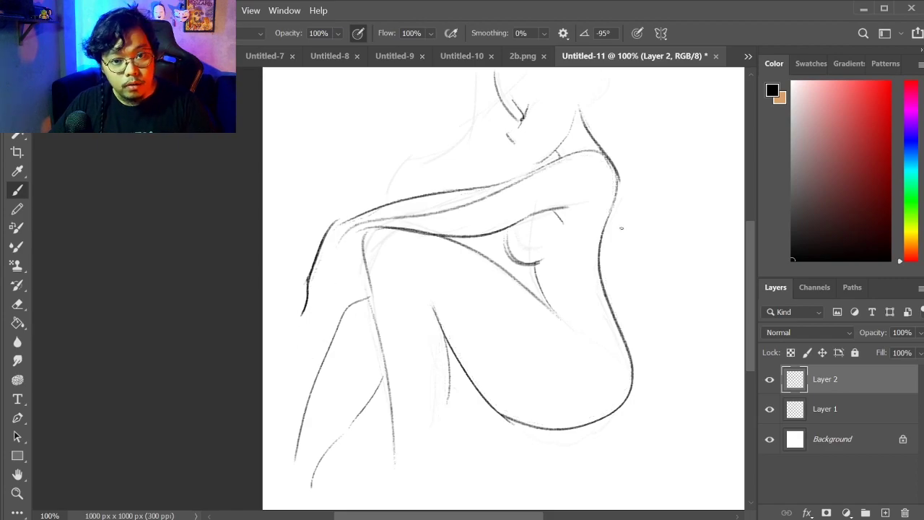
Extend the calf and shin lines downwards and lengthen the thigh crease towards the hip.
left_click_drag(449, 379, 407, 476)
key("ctrl+z")
left_click_drag(446, 391, 408, 491)
left_click_drag(394, 450, 398, 508)
mouse_move(333, 333)
left_mouse_down()
mouse_move(355, 260)
mouse_move(354, 271)
left_mouse_up()
left_click_drag(549, 186, 601, 243)
left_click_drag(310, 368, 305, 511)
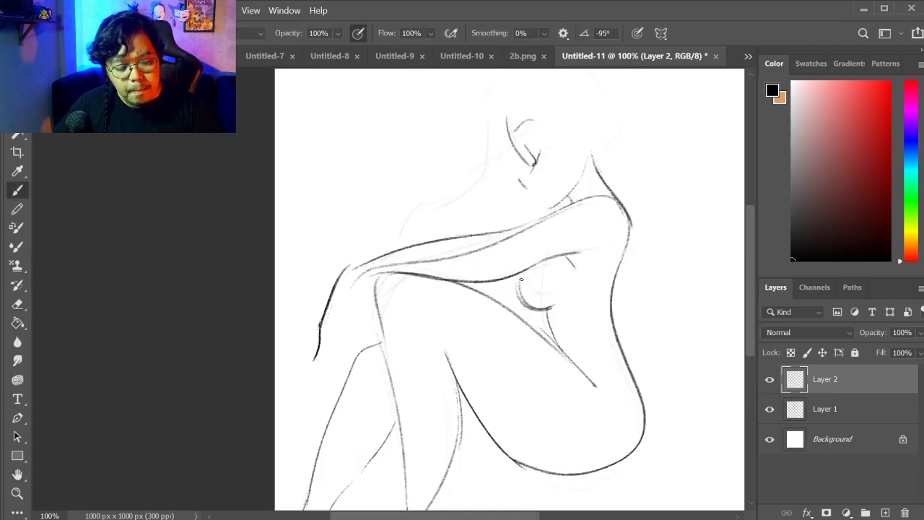
Draw the head outline, hairline and ear, and long hair sweeping forward over the arm with a strand behind the neck.
left_click_drag(428, 201, 432, 289)
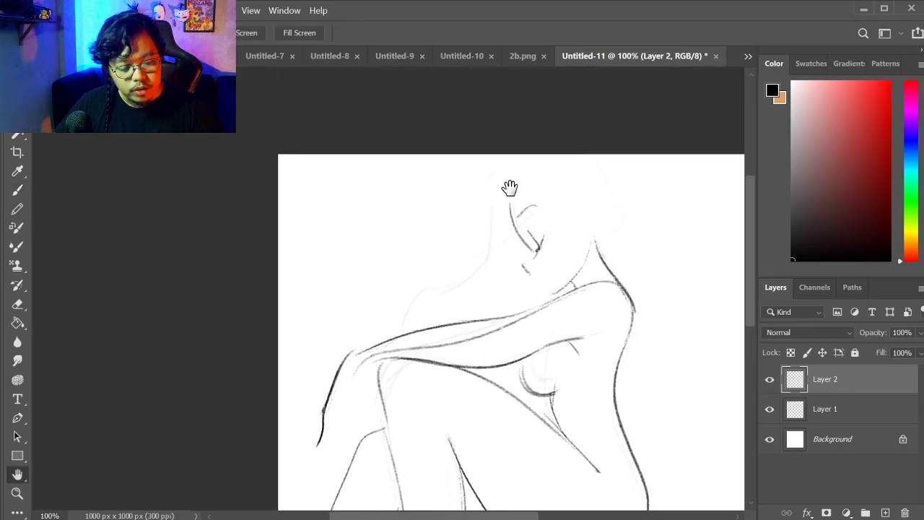
left_click_drag(511, 155, 494, 187)
mouse_move(598, 258)
left_mouse_down()
mouse_move(603, 228)
mouse_move(630, 204)
mouse_move(623, 175)
left_mouse_up()
mouse_move(496, 170)
left_mouse_down()
mouse_move(494, 194)
mouse_move(575, 241)
mouse_move(590, 228)
mouse_move(579, 238)
left_mouse_up()
left_click_drag(499, 209, 285, 359)
left_click_drag(620, 191, 617, 271)
left_click_drag(329, 317, 306, 417)
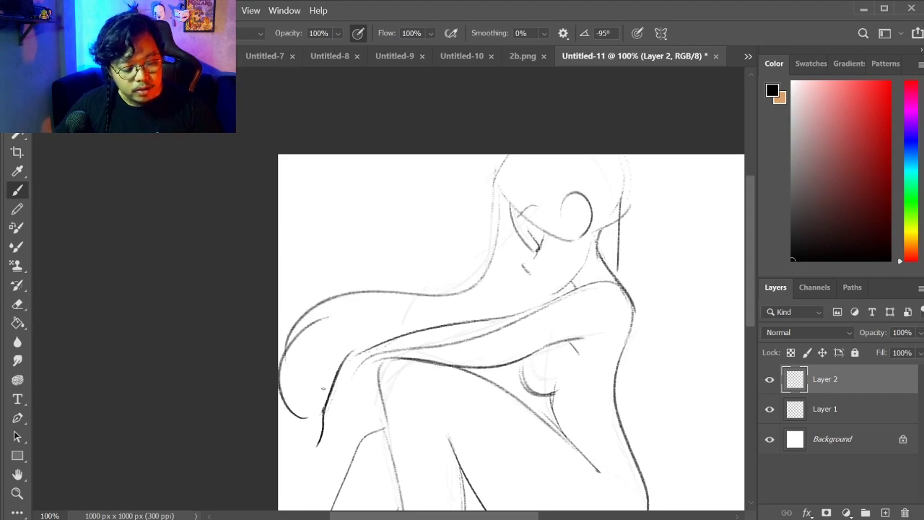
key("space")
mouse_move(299, 344)
left_mouse_down()
mouse_move(291, 264)
mouse_move(222, 270)
left_mouse_up()
mouse_move(540, 192)
left_mouse_down()
mouse_move(586, 285)
mouse_move(567, 394)
left_mouse_up()
key("space")
left_click_drag(439, 172, 461, 198)
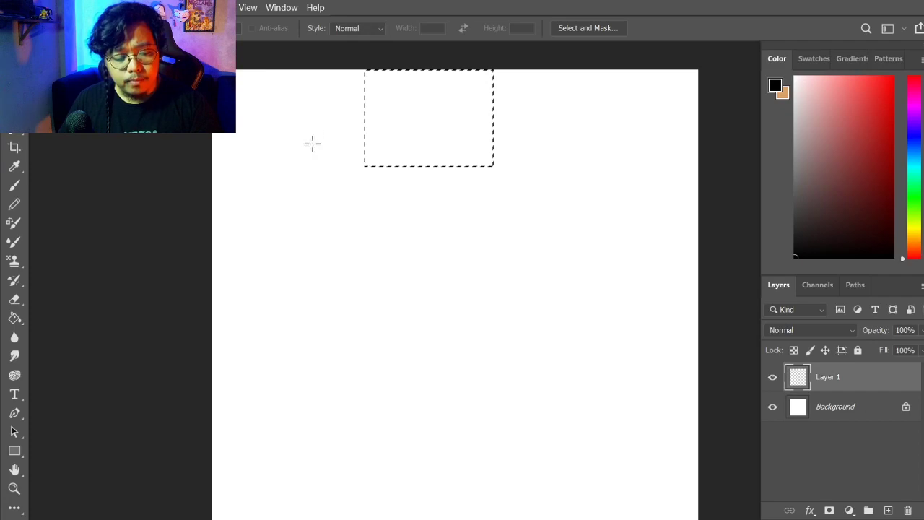
Clear the selection and sketch a bust with the Brush: head outline, jaw, neck, both shoulders and the collarbone.
key("ctrl+d")
key("b")
mouse_move(445, 120)
left_mouse_down()
mouse_move(465, 126)
mouse_move(361, 248)
mouse_move(415, 325)
left_mouse_up()
mouse_move(511, 206)
left_mouse_down()
mouse_move(466, 310)
mouse_move(465, 379)
left_mouse_up()
mouse_move(508, 283)
left_mouse_down()
mouse_move(529, 335)
mouse_move(614, 340)
left_mouse_up()
mouse_move(462, 369)
left_mouse_down()
mouse_move(419, 383)
mouse_move(399, 419)
left_mouse_up()
mouse_move(502, 388)
left_mouse_down()
mouse_move(489, 406)
mouse_move(547, 361)
left_mouse_up()
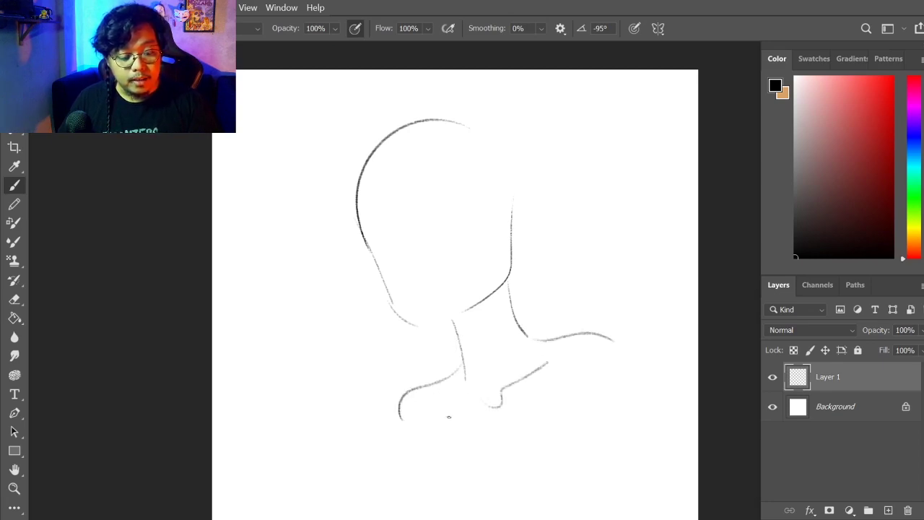
Draw the two outer sides of the bust's torso below the shoulders.
left_click_drag(461, 340, 462, 228)
left_click_drag(617, 310, 586, 410)
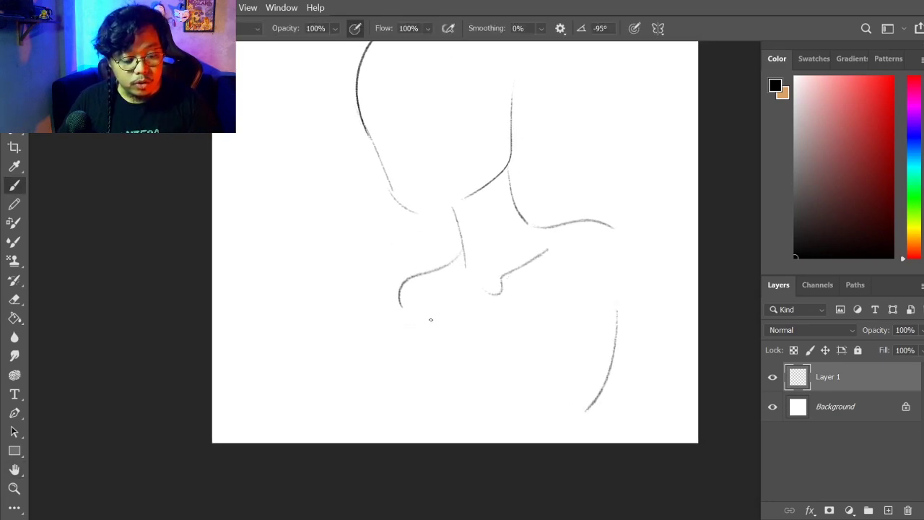
left_click_drag(431, 326, 417, 417)
Sketch loose hair strands over and beside the head and add both eyes with oval pupils.
key("space")
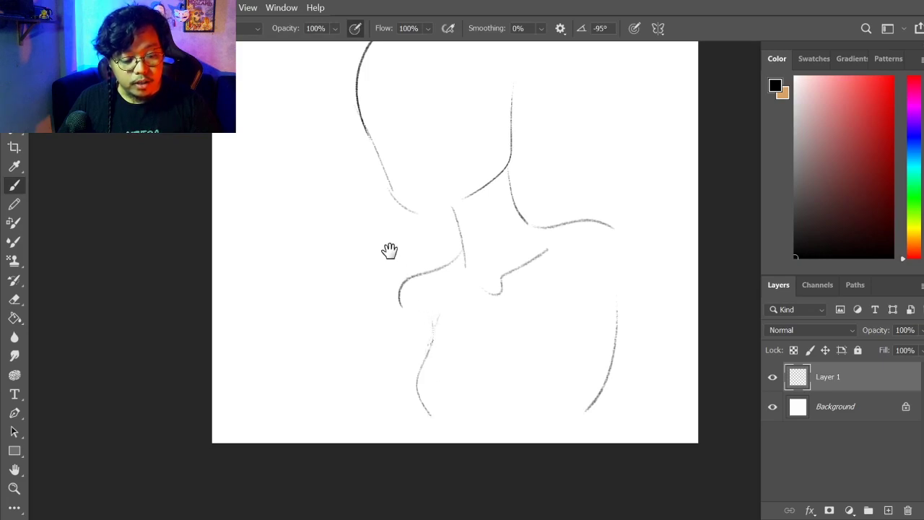
left_click_drag(406, 274, 400, 329)
left_click_drag(542, 174, 558, 232)
left_click_drag(424, 142, 456, 118)
mouse_move(463, 153)
left_mouse_down()
mouse_move(505, 142)
mouse_move(529, 155)
left_mouse_up()
left_click_drag(386, 175, 365, 185)
left_click_drag(377, 231, 375, 293)
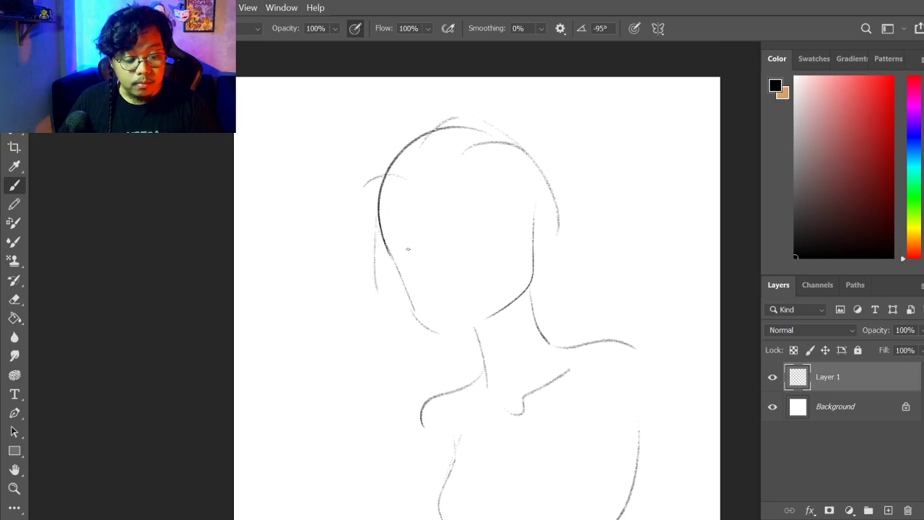
mouse_move(452, 225)
left_mouse_down()
mouse_move(485, 258)
mouse_move(477, 253)
left_mouse_up()
left_click_drag(396, 233, 421, 271)
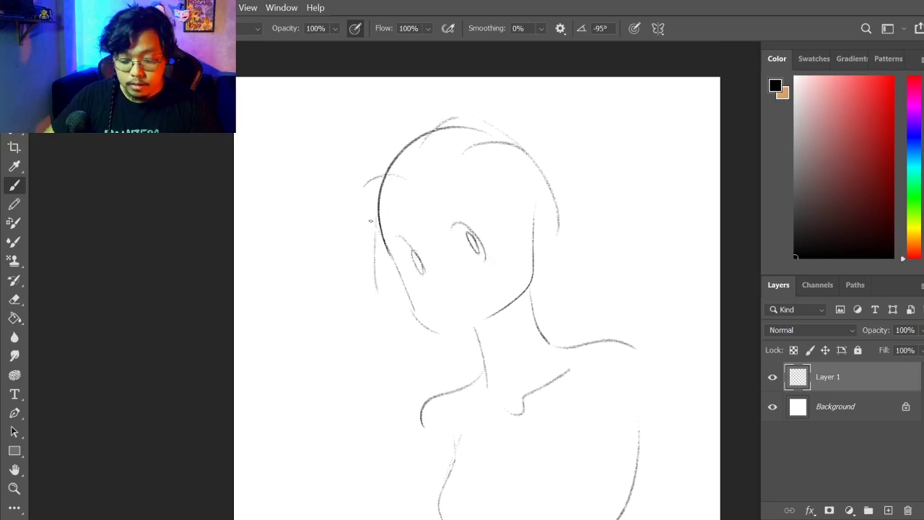
Scale the bust sketch down to 55.78% with Free Transform.
key("ctrl+t")
mouse_move(363, 117)
left_mouse_down()
mouse_move(435, 315)
mouse_move(468, 262)
mouse_move(419, 137)
left_mouse_up()
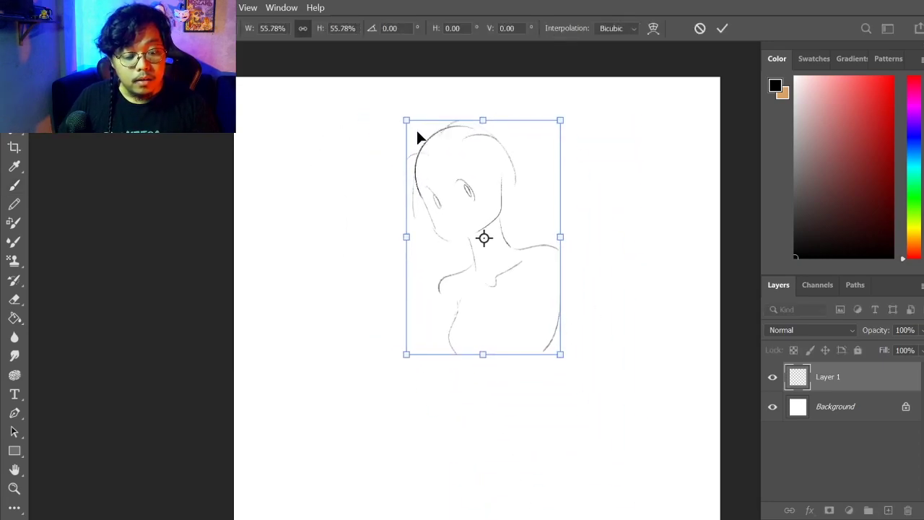
key("Return")
key("b")
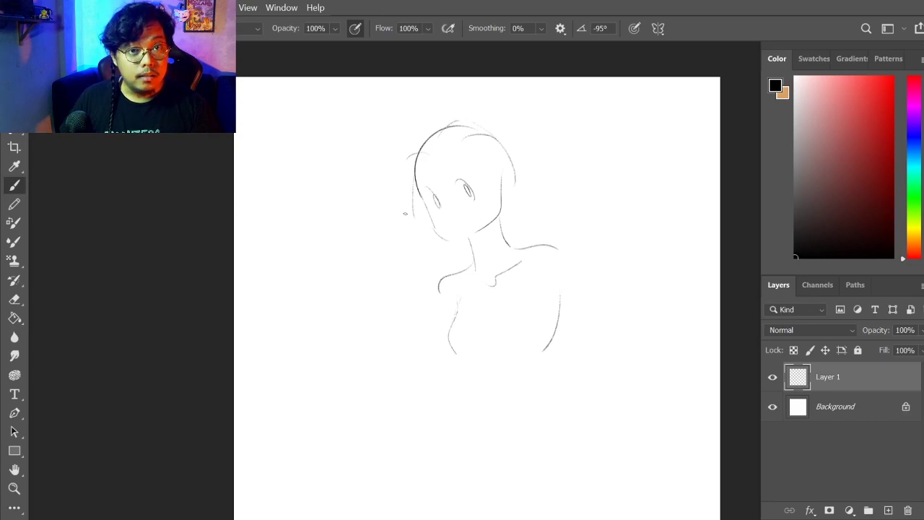
Delete the whole bust sketch from Layer 1.
key("l")
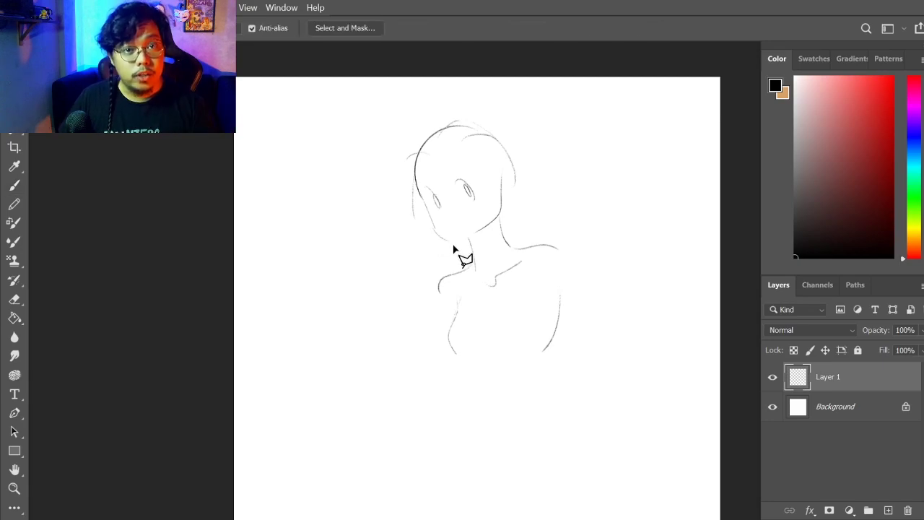
key("ctrl+a")
key("Delete")
Brush a new head with long arcs for the forehead and skull, a cheek curve, the nose, chin and jaw.
key("b")
left_click_drag(454, 101, 397, 268)
key("ctrl+z")
left_click_drag(440, 113, 393, 228)
left_click_drag(398, 112, 522, 165)
left_click_drag(462, 214, 479, 172)
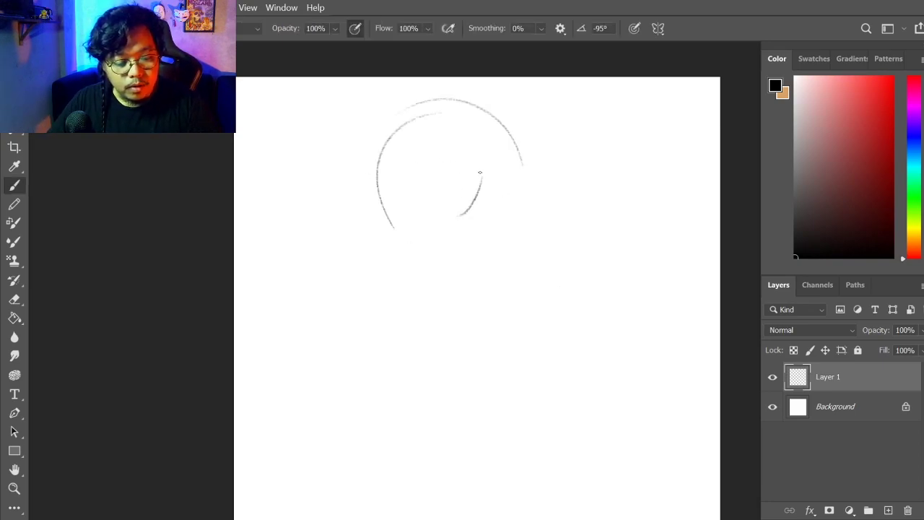
mouse_move(423, 239)
left_mouse_down()
mouse_move(399, 250)
mouse_move(408, 273)
mouse_move(457, 287)
left_mouse_up()
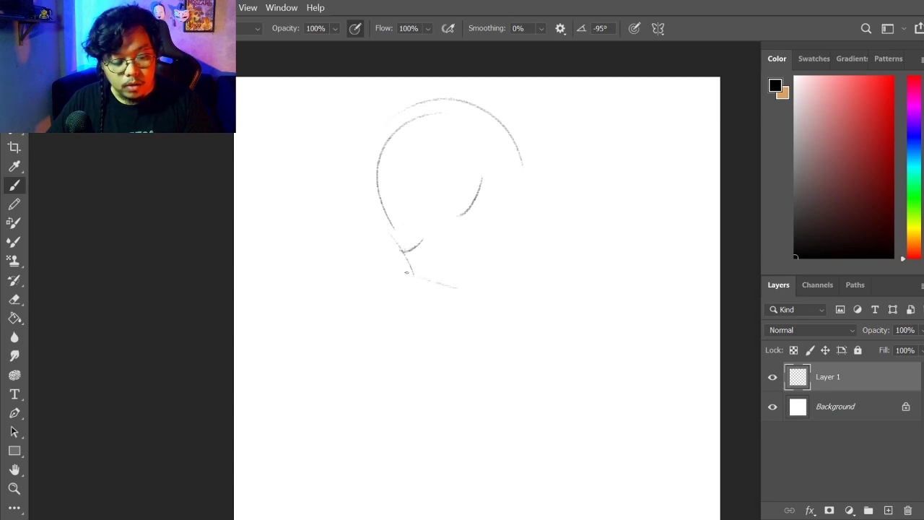
left_click_drag(516, 243, 466, 288)
Draw a long neck with two flowing contours and a curved shoulder on each side, redrawing the shoulder lines until they flow.
left_click_drag(523, 142, 560, 433)
left_click_drag(476, 291, 485, 418)
left_click_drag(546, 373, 657, 465)
key("ctrl+z")
left_click_drag(558, 394, 635, 458)
mouse_move(477, 352)
left_mouse_down()
mouse_move(416, 422)
mouse_move(482, 361)
mouse_move(347, 419)
left_mouse_up()
key("ctrl+z")
key("ctrl+z")
key("ctrl+z")
left_click_drag(480, 378, 377, 424)
Add both closed eyes, the mouth and a stroke under the nose to the face.
left_click_drag(435, 181, 469, 163)
left_click_drag(381, 205, 396, 200)
left_click_drag(435, 260, 470, 267)
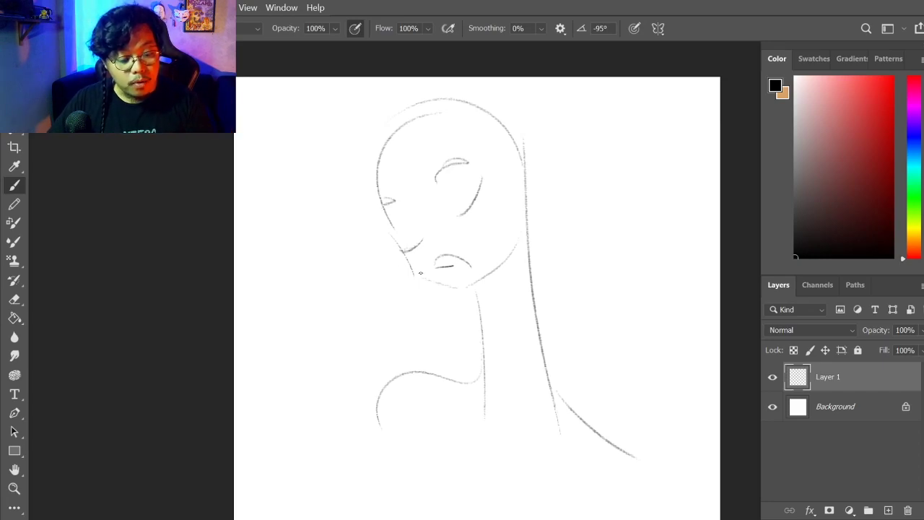
left_click_drag(396, 244, 413, 246)
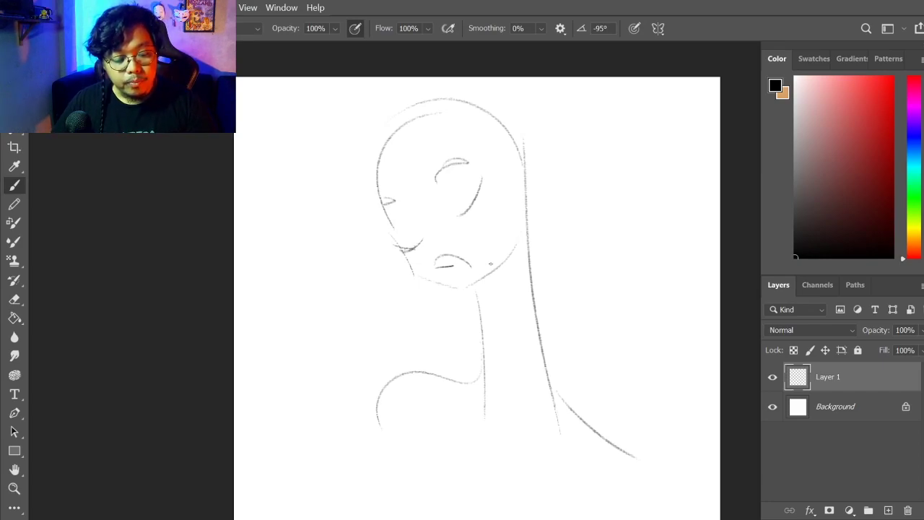
Draw the ear beside the head and reinforce the far cheek, jaw and chin lines.
left_click_drag(515, 181, 526, 219)
mouse_move(375, 221)
left_mouse_down()
mouse_move(402, 261)
mouse_move(393, 242)
left_mouse_up()
left_click_drag(538, 157, 512, 204)
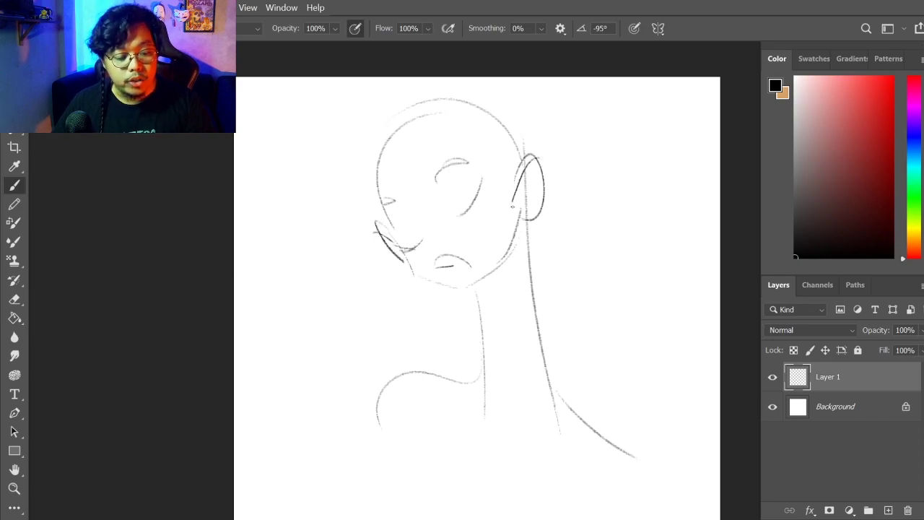
left_click_drag(413, 275, 459, 296)
Lasso the head and neck sketch, scale it down towards the canvas's upper-left corner and deselect it.
key("l")
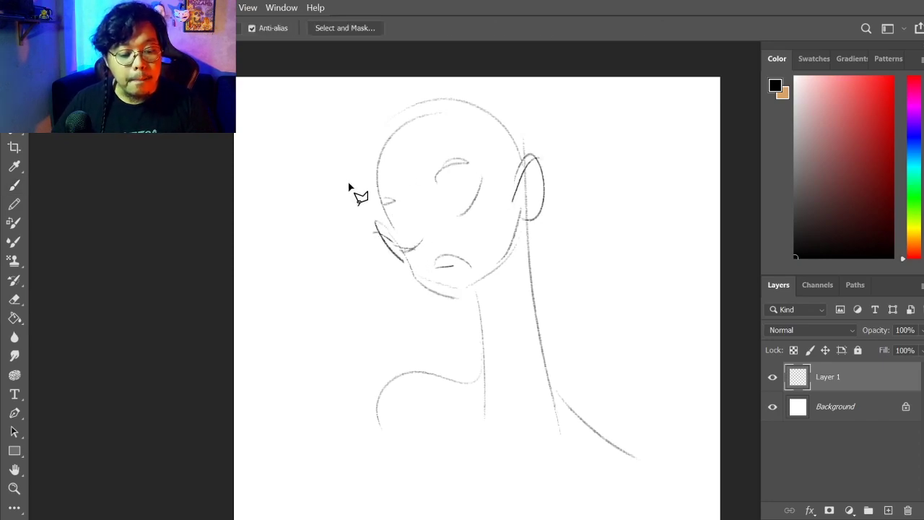
left_click(649, 218)
left_click(450, 54)
left_click(306, 61)
left_click(286, 437)
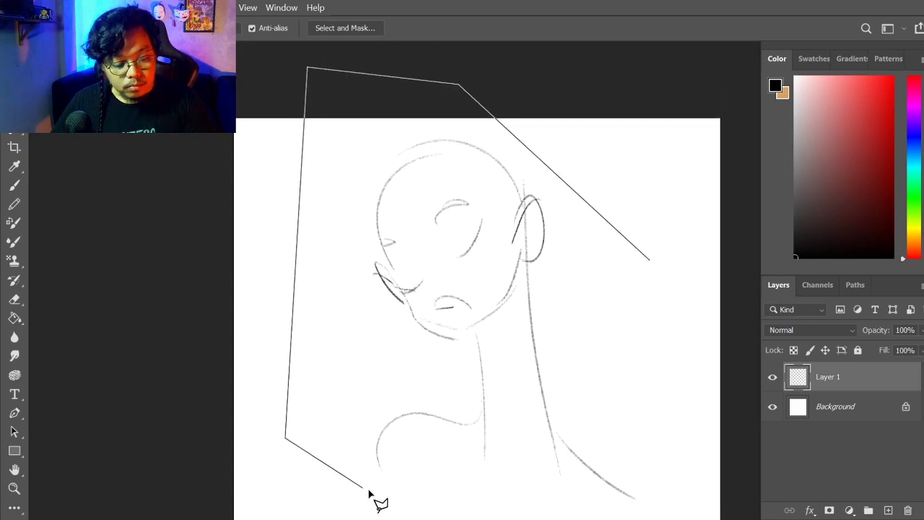
left_click(415, 491)
left_click(663, 509)
double_click(652, 234)
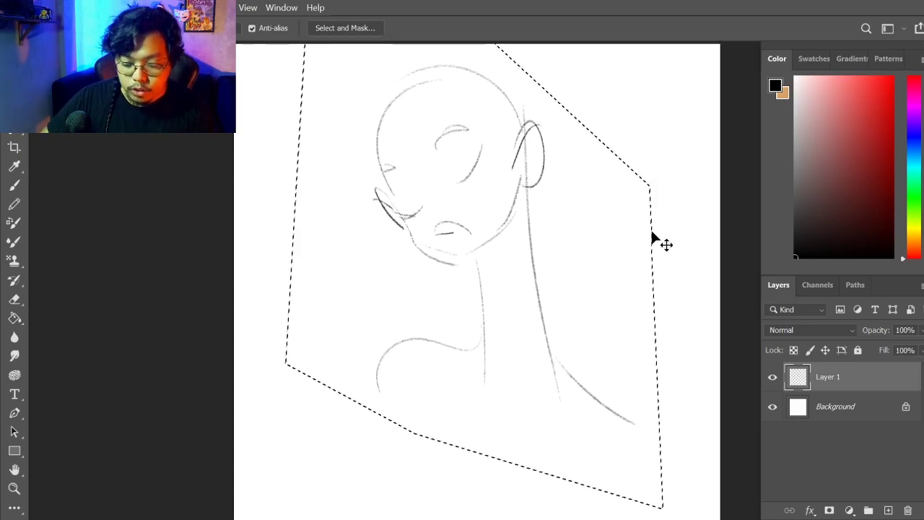
key("ctrl+t")
left_click_drag(658, 506, 338, 159)
key("Return")
key("ctrl+d")
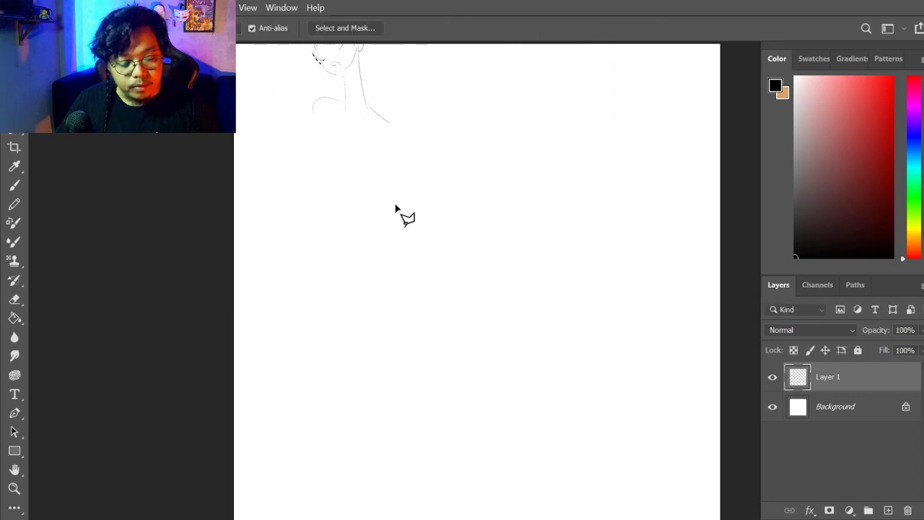
Brush an arched shoulder line, the underside of the outstretched arm and a chest curve below the small head.
key("m")
key("b")
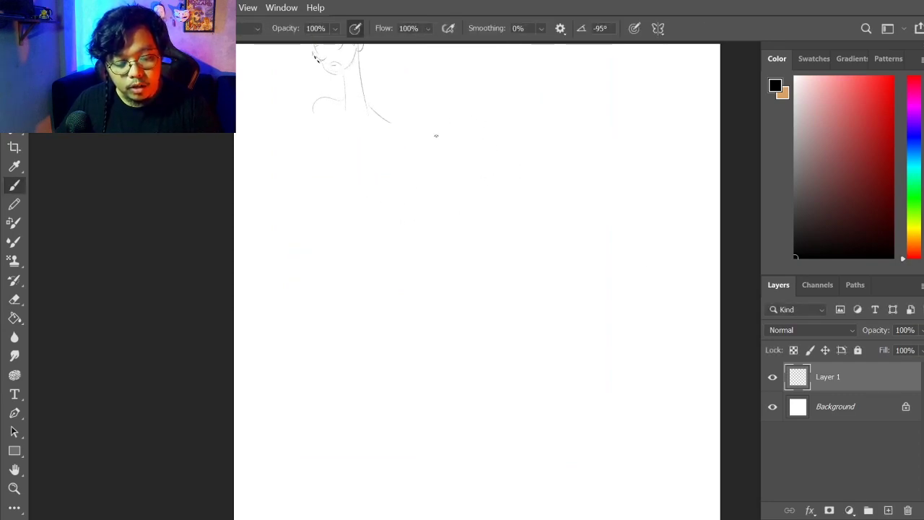
left_click_drag(333, 221, 345, 270)
left_click_drag(420, 189, 272, 229)
left_click_drag(298, 262, 389, 221)
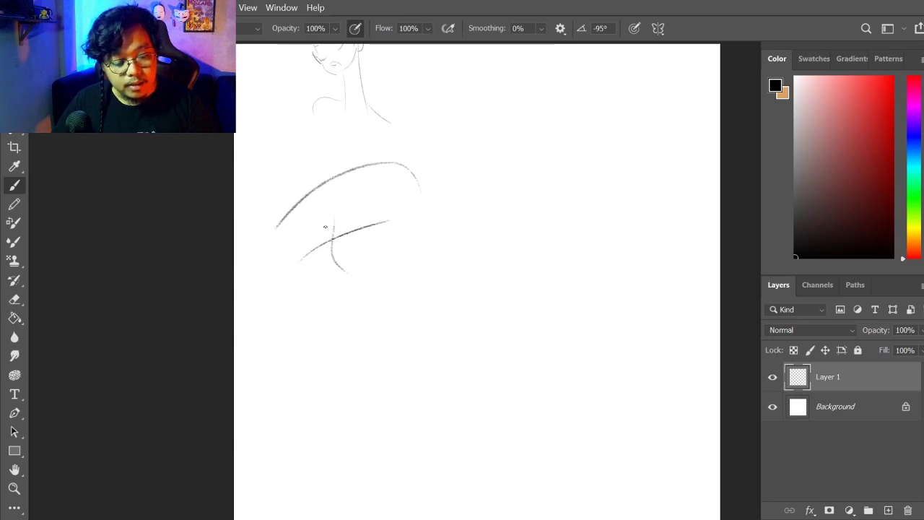
Extend the figure with belly, back and hip contours and two long thigh lines.
left_click_drag(331, 249, 379, 287)
left_click_drag(432, 261, 418, 184)
mouse_move(380, 291)
left_mouse_down()
mouse_move(417, 316)
mouse_move(457, 324)
left_mouse_up()
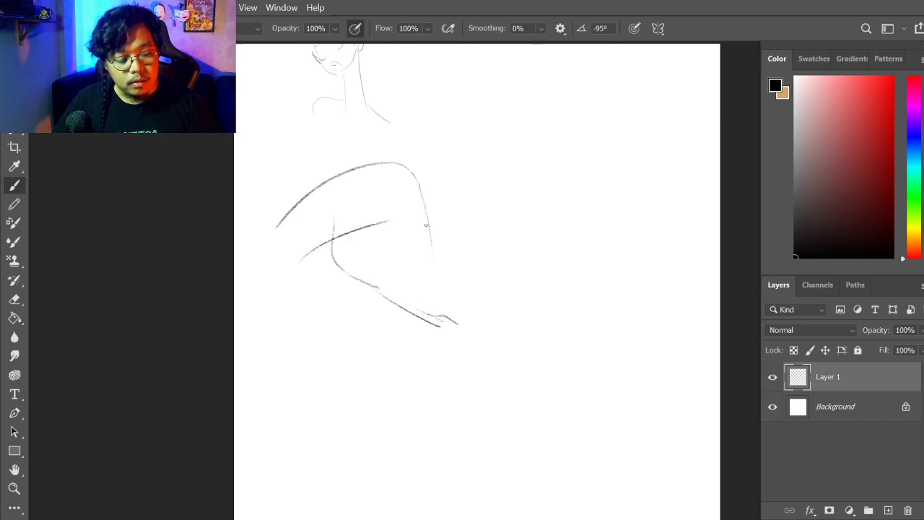
left_click_drag(433, 253, 584, 249)
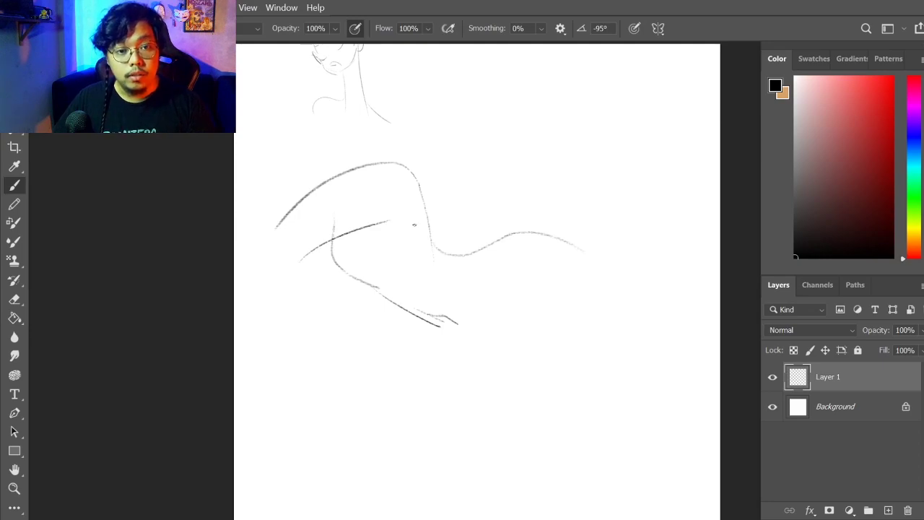
left_click_drag(474, 303, 566, 432)
left_click_drag(584, 269, 627, 398)
left_click_drag(465, 331, 492, 332)
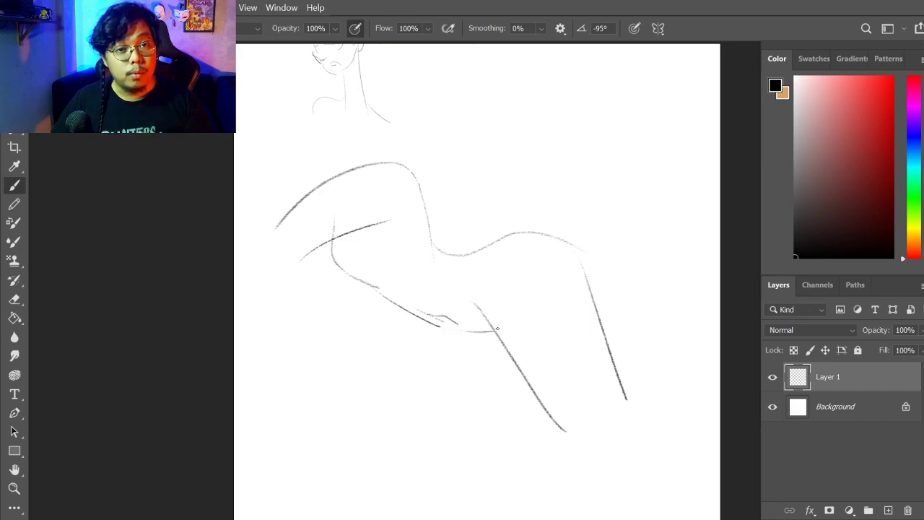
Lasso the arched figure, delete its strokes and deselect.
key("l")
left_click(264, 164)
left_click(470, 138)
left_click(628, 207)
left_click(691, 480)
left_click(451, 478)
double_click(422, 455)
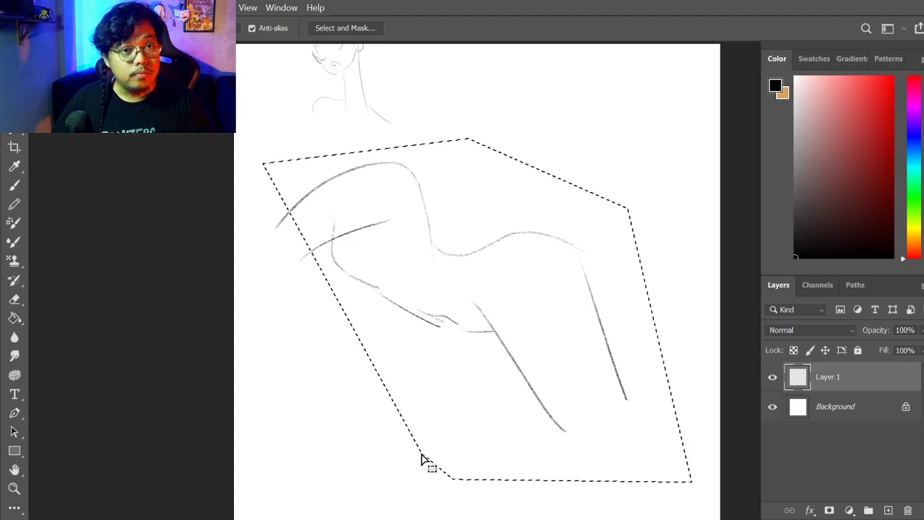
key("Delete")
key("m")
left_click(200, 285)
Lasso and remove the leftover arm strokes of the deleted figure.
key("l")
left_click(251, 181)
left_click(238, 244)
left_click(313, 296)
double_click(352, 205)
key("m")
left_click(202, 176)
Brush a leaning figure in long curves: supporting arm, shoulder, arched back, belly, rounded hip and bent thighs.
key("b")
mouse_move(428, 184)
left_mouse_down()
mouse_move(350, 181)
mouse_move(266, 345)
mouse_move(398, 204)
mouse_move(438, 232)
mouse_move(477, 294)
mouse_move(664, 267)
mouse_move(704, 314)
left_mouse_up()
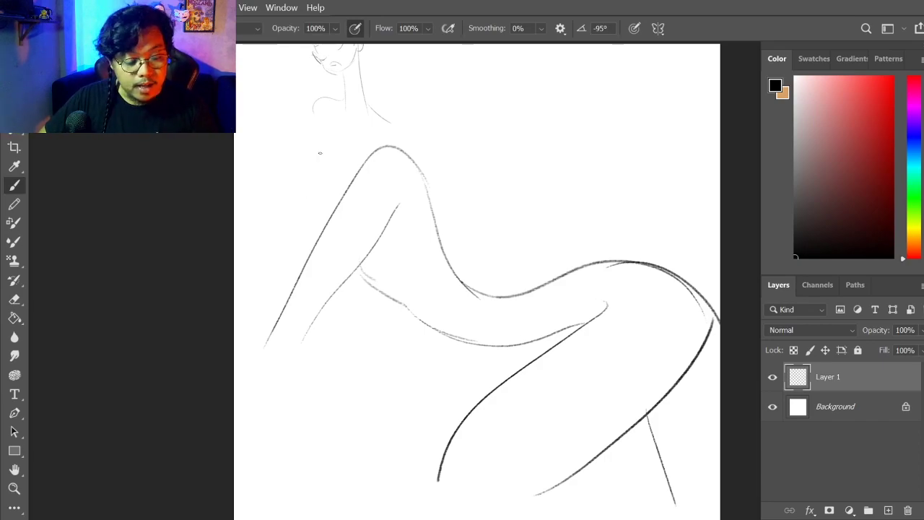
Lasso the leaning figure, scale it down beneath the small head sketch and deselect it.
key("l")
left_click(339, 134)
left_click(186, 322)
left_click(354, 493)
left_click(574, 500)
left_click(715, 456)
left_click(747, 247)
double_click(479, 52)
key("ctrl+t")
mouse_move(185, 54)
left_mouse_down()
mouse_move(557, 351)
mouse_move(281, 159)
left_mouse_up()
key("Return")
key("ctrl+d")
Brush a waist and hips with flowing side contours and a line between the thighs, plus two long arm lines alongside.
key("b")
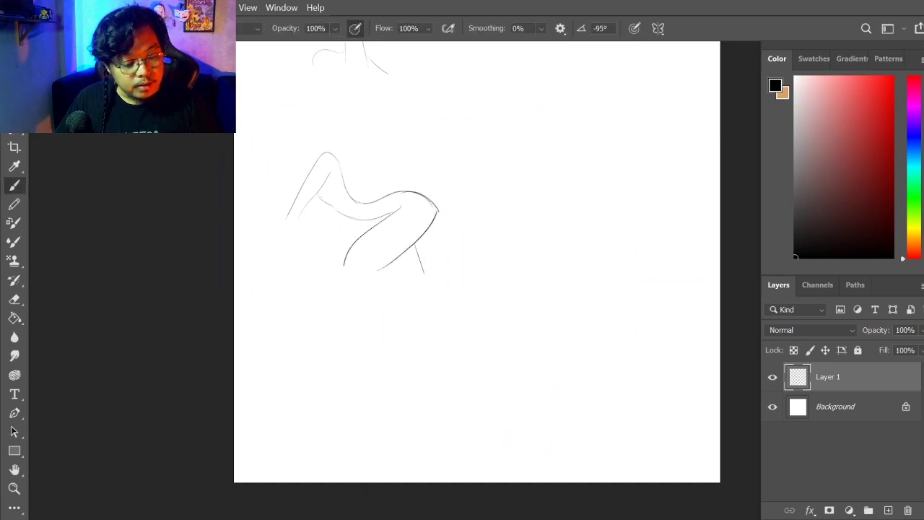
mouse_move(479, 377)
left_mouse_down()
mouse_move(553, 204)
mouse_move(537, 107)
left_mouse_up()
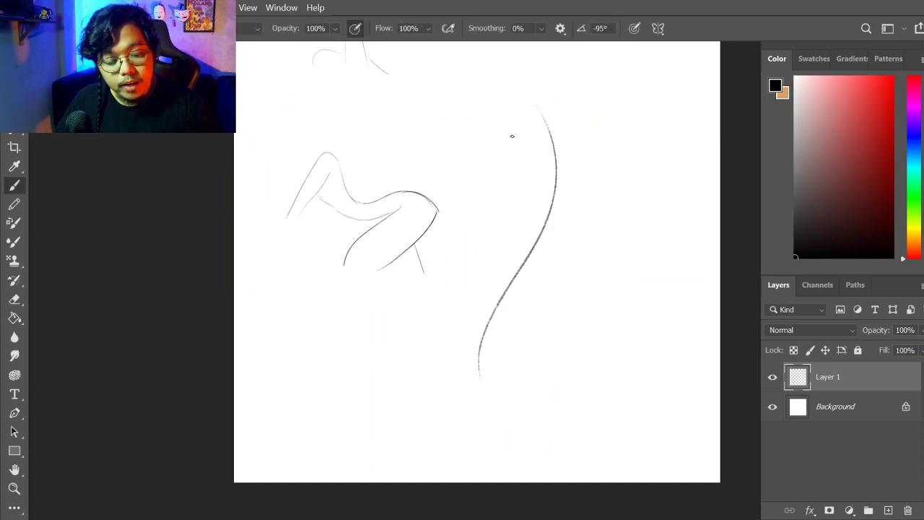
mouse_move(631, 108)
left_mouse_down()
mouse_move(639, 217)
mouse_move(689, 376)
left_mouse_up()
left_click_drag(497, 308, 535, 482)
left_click_drag(593, 369, 597, 477)
mouse_move(598, 406)
left_mouse_down()
mouse_move(593, 361)
mouse_move(600, 481)
left_mouse_up()
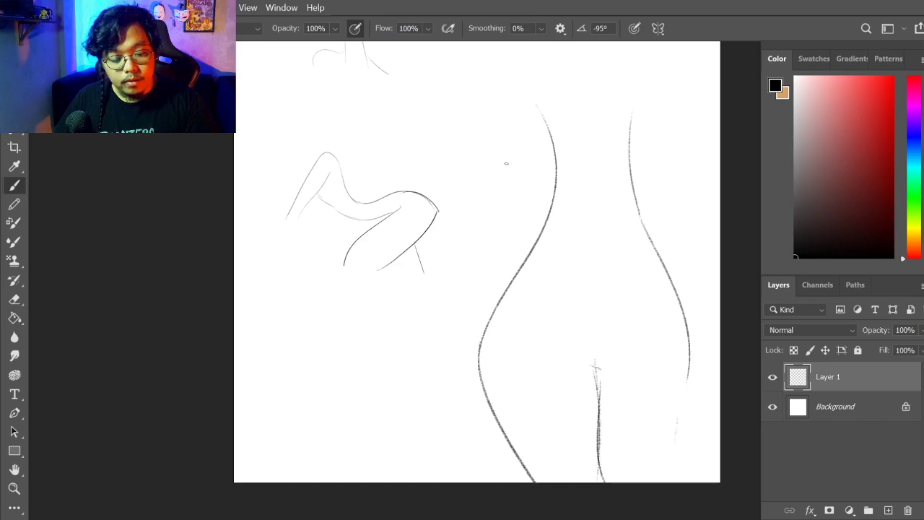
mouse_move(505, 69)
left_mouse_down()
mouse_move(476, 230)
mouse_move(354, 433)
left_mouse_up()
left_click_drag(416, 380, 534, 116)
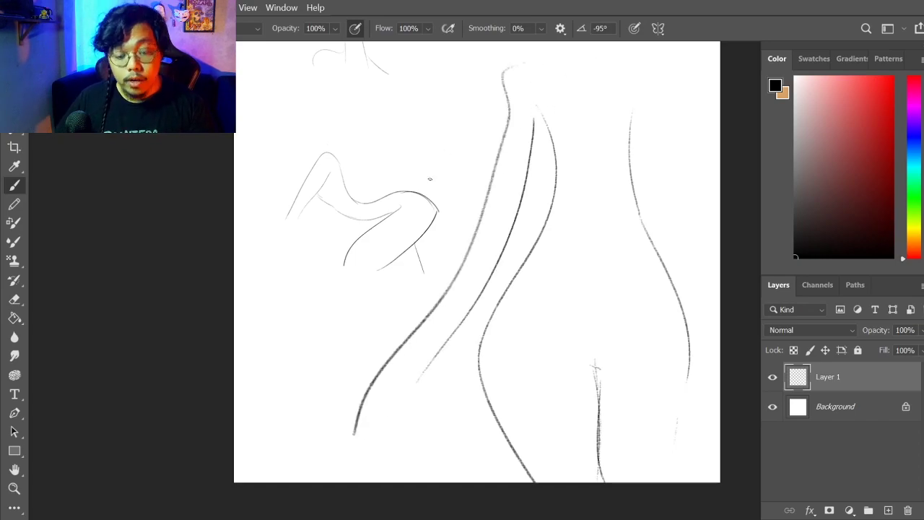
Lasso and delete the two arm lines, and scale the hip sketch down into the canvas's lower-left area.
key("l")
left_click(482, 95)
left_click(427, 285)
left_click(306, 421)
left_click(456, 504)
left_click(697, 460)
key("BackSpace")
left_click(440, 375)
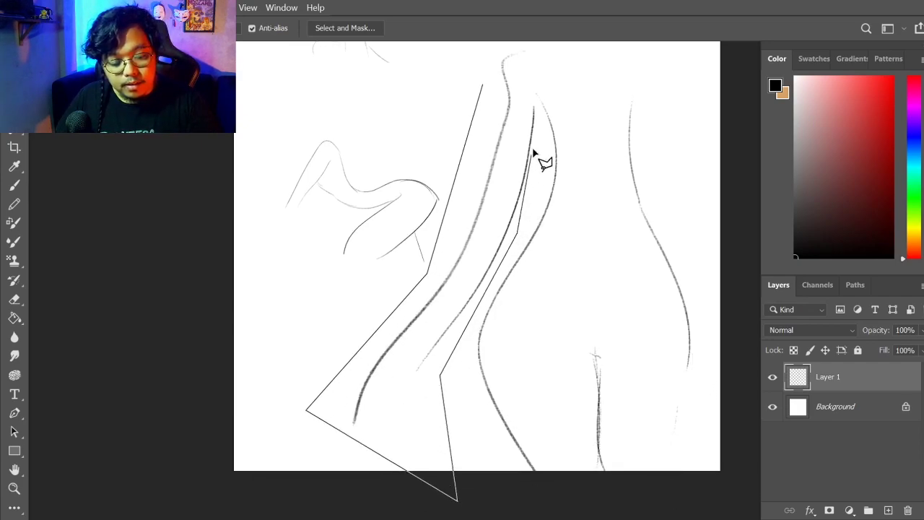
left_click(520, 39)
left_click(484, 154)
key("Delete")
key("ctrl+d")
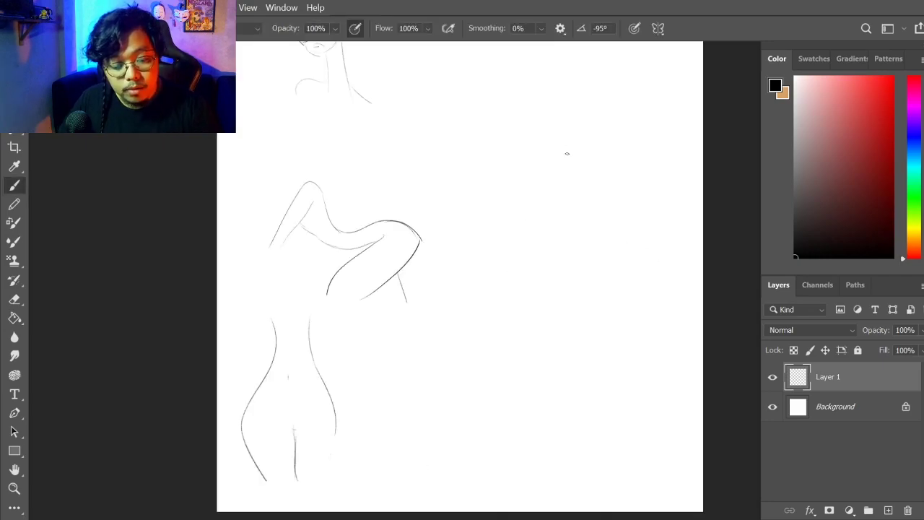
Draw a shoulder and a long bent arm ending in an open hand, redrawing the arm contours until they flow.
left_click_drag(611, 228, 681, 254)
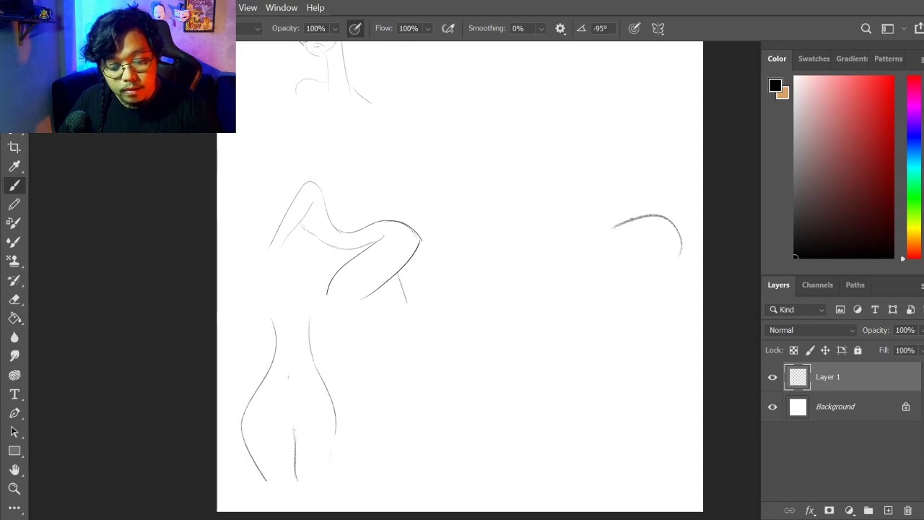
mouse_move(611, 229)
left_mouse_down()
mouse_move(495, 149)
mouse_move(447, 156)
left_mouse_up()
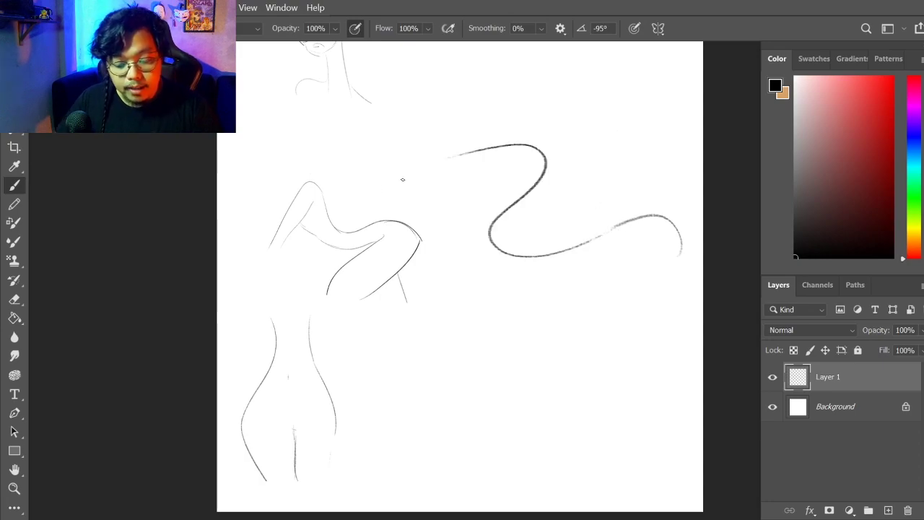
key("ctrl+z")
mouse_move(610, 228)
left_mouse_down()
mouse_move(470, 221)
mouse_move(498, 173)
mouse_move(441, 149)
left_mouse_up()
key("ctrl+z")
mouse_move(649, 266)
left_mouse_down()
mouse_move(545, 289)
mouse_move(582, 280)
mouse_move(451, 220)
left_mouse_up()
key("ctrl+z")
left_click_drag(566, 284, 436, 214)
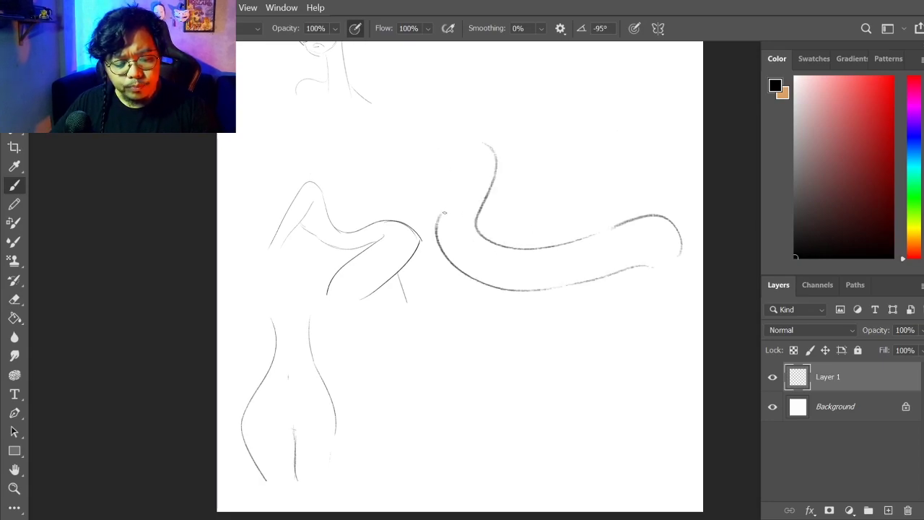
mouse_move(497, 174)
left_mouse_down()
mouse_move(509, 111)
mouse_move(491, 142)
mouse_move(438, 113)
mouse_move(451, 125)
mouse_move(402, 132)
mouse_move(436, 145)
mouse_move(423, 152)
mouse_move(444, 152)
mouse_move(442, 206)
left_mouse_up()
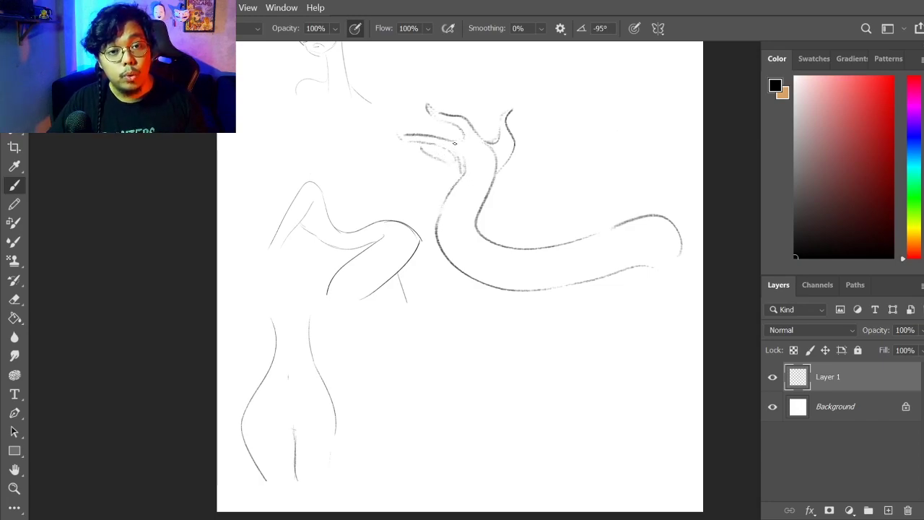
Draw the torso below the outstretched arm with a curved back and hip line and an opposite chest, waist and thigh contour.
mouse_move(679, 247)
left_mouse_down()
mouse_move(620, 393)
mouse_move(658, 462)
left_mouse_up()
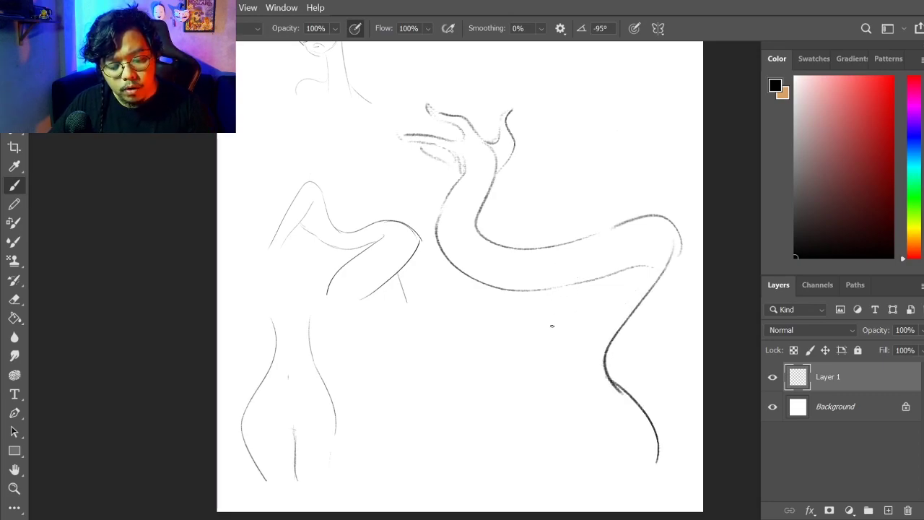
mouse_move(547, 288)
left_mouse_down()
mouse_move(555, 314)
mouse_move(545, 408)
mouse_move(609, 498)
left_mouse_up()
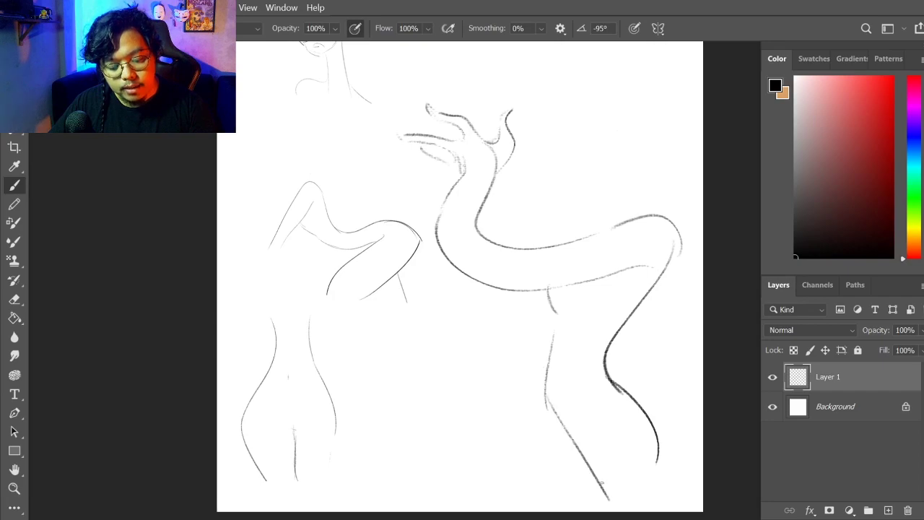